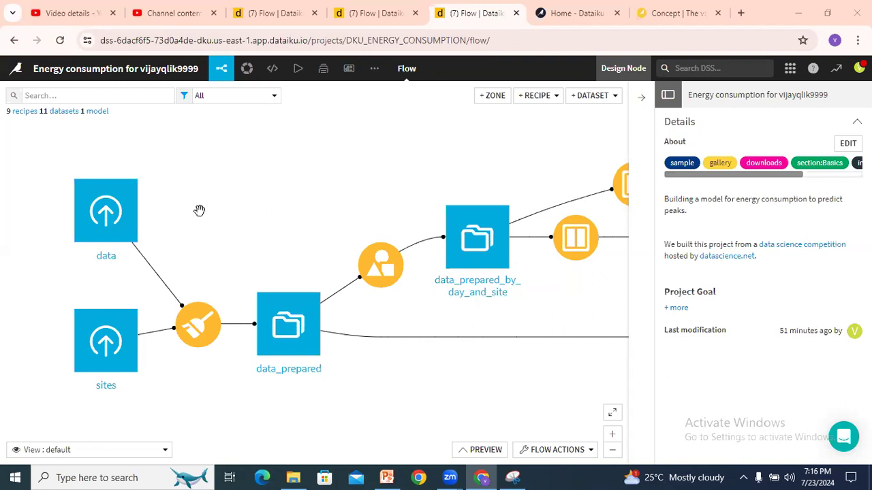
- Open the data dataset to examine its columns and sample rows, and return to the flow
{"action": "double_click", "coordinate": [120, 216]}
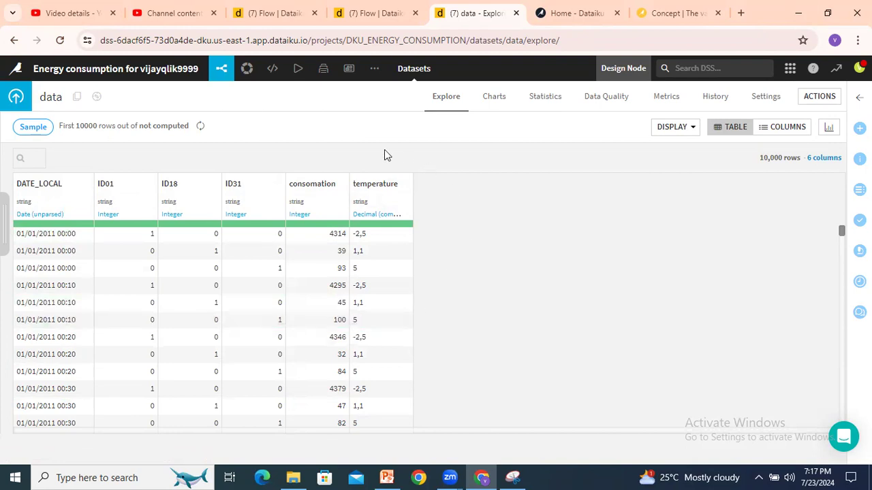
{"action": "mouse_move", "coordinate": [221, 68]}
{"action": "left_click", "coordinate": [227, 90]}
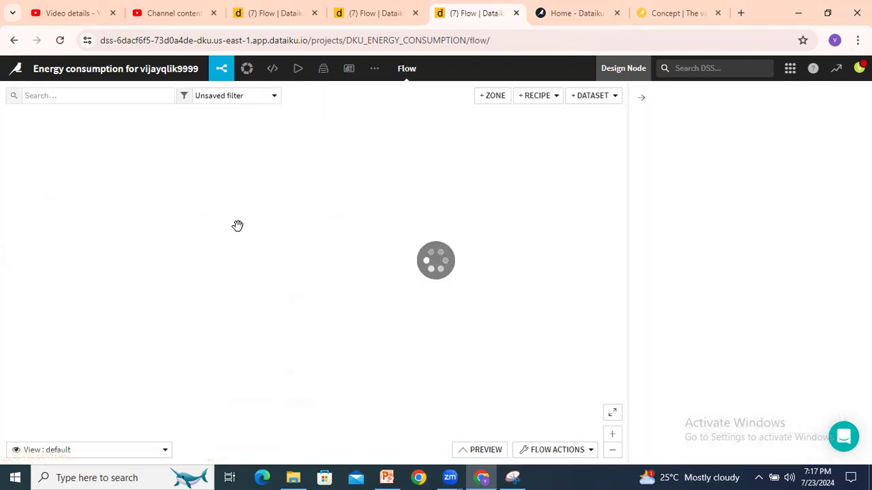
- Open the sites dataset from the flow and examine the site identifiers in its ID column
{"action": "left_click_drag", "start_coordinate": [296, 272], "coordinate": [301, 221]}
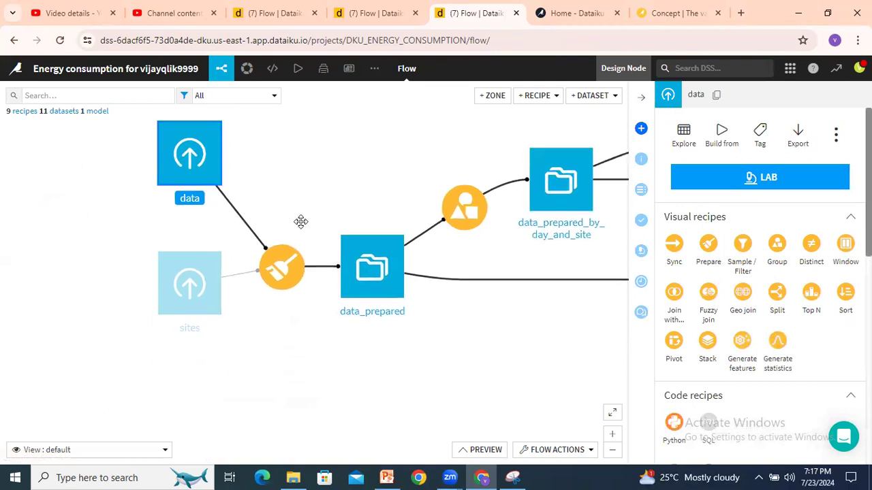
{"action": "left_click", "coordinate": [277, 276]}
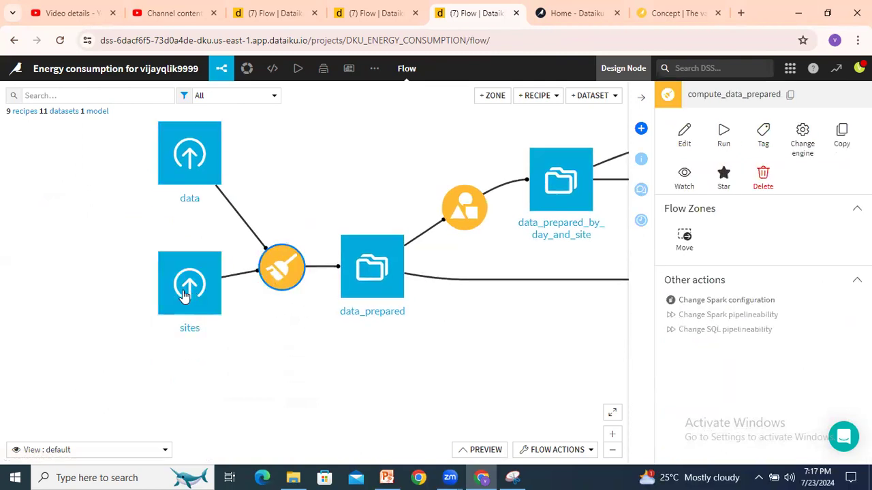
{"action": "mouse_move", "coordinate": [182, 295]}
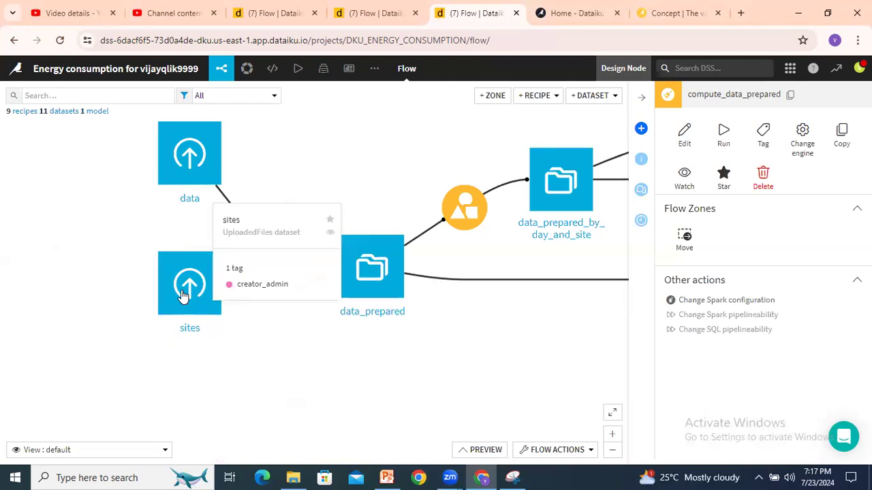
{"action": "double_click", "coordinate": [182, 294]}
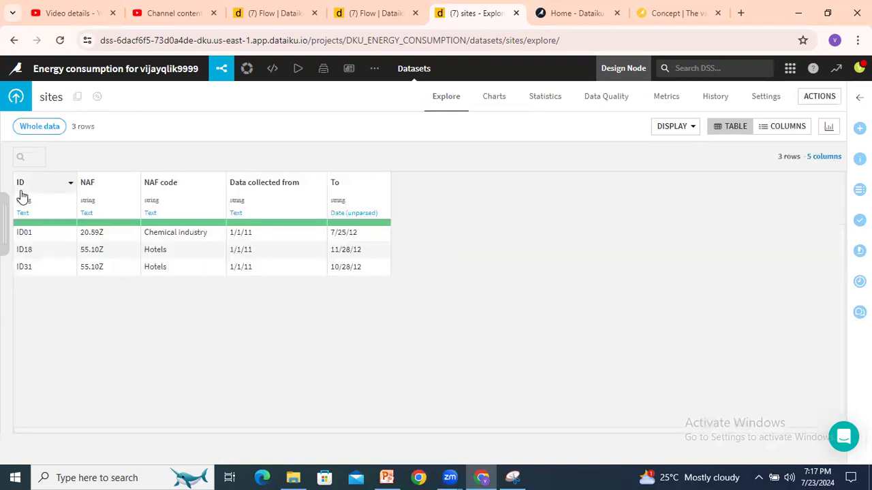
{"action": "left_click", "coordinate": [30, 235]}
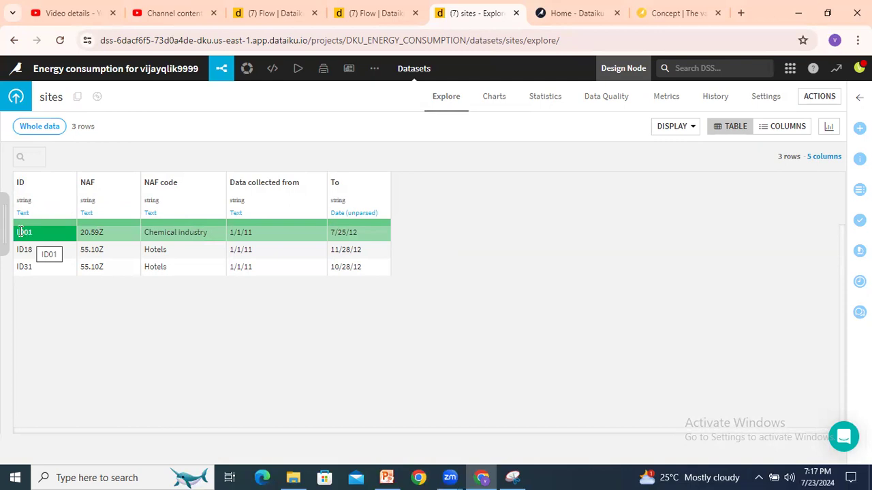
{"action": "left_click", "coordinate": [27, 251]}
{"action": "left_click", "coordinate": [26, 268]}
{"action": "left_click", "coordinate": [34, 295]}
{"action": "left_click", "coordinate": [38, 256]}
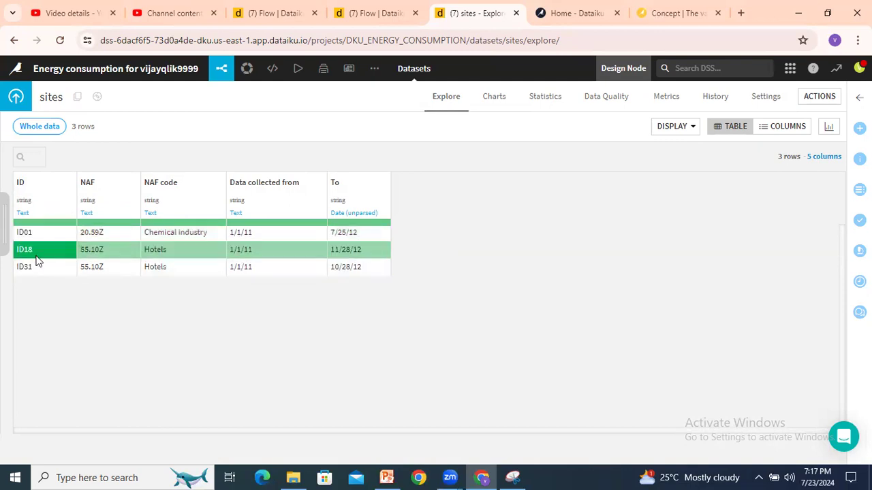
{"action": "left_click", "coordinate": [185, 144]}
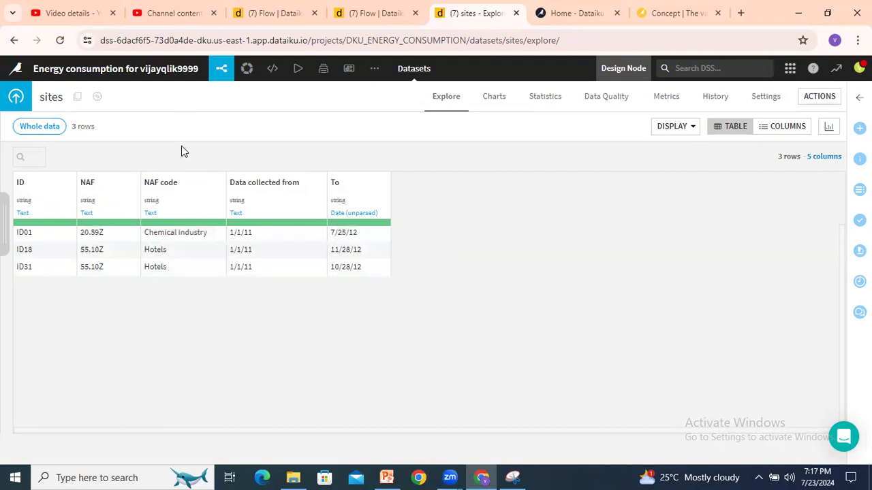
- Examine the NAF, NAF code and collection date values in the sites dataset and return to the flow
{"action": "left_click", "coordinate": [96, 255]}
{"action": "left_click", "coordinate": [105, 293]}
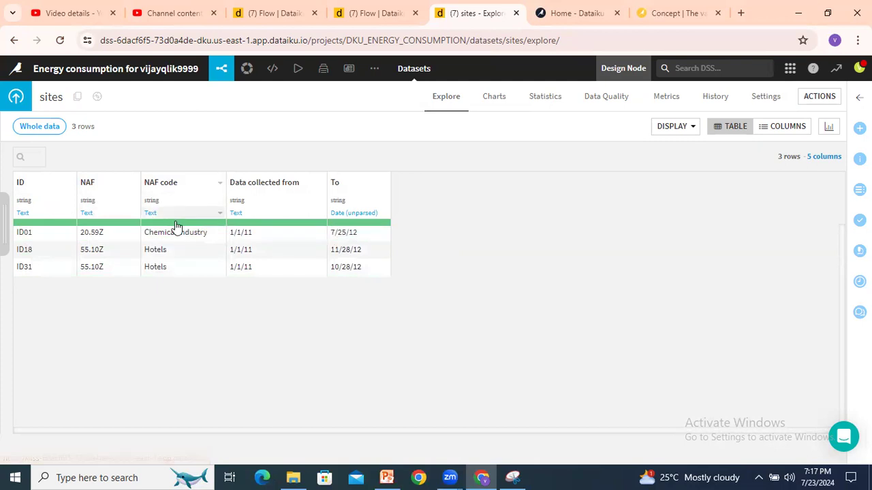
{"action": "left_click", "coordinate": [181, 250]}
{"action": "left_click", "coordinate": [99, 235]}
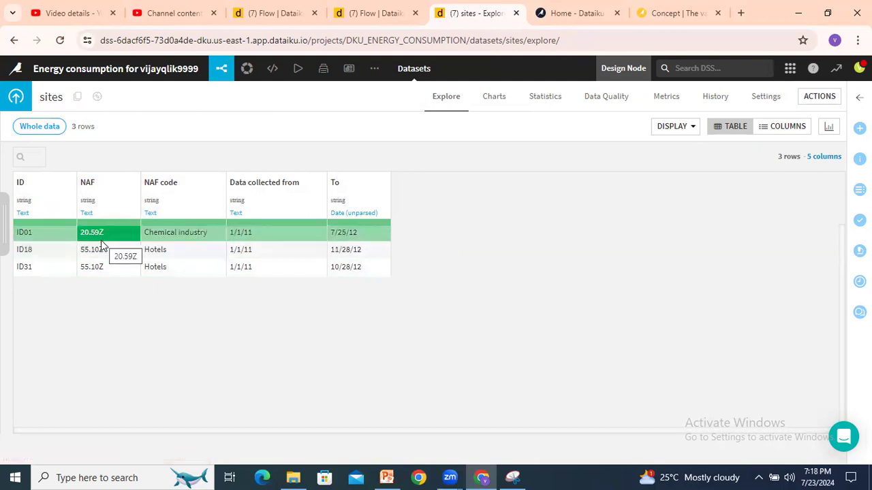
{"action": "left_click", "coordinate": [193, 245]}
{"action": "left_click", "coordinate": [285, 254]}
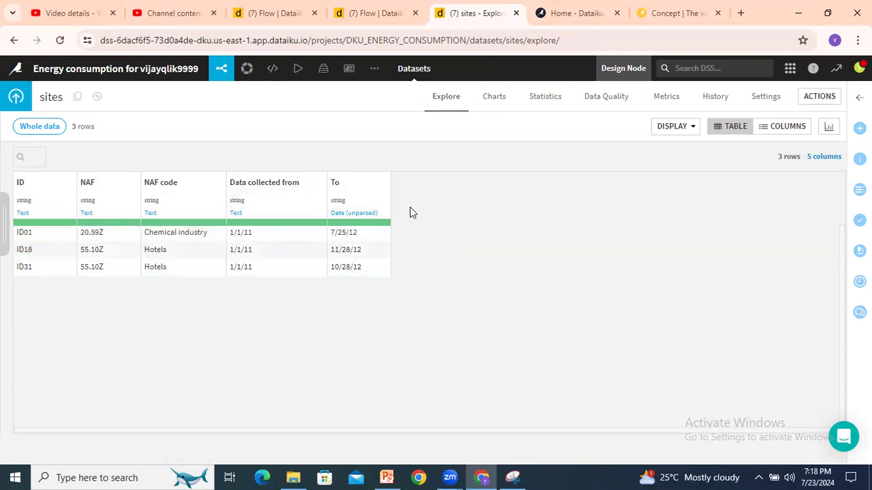
{"action": "mouse_move", "coordinate": [221, 68]}
{"action": "left_click", "coordinate": [225, 97]}
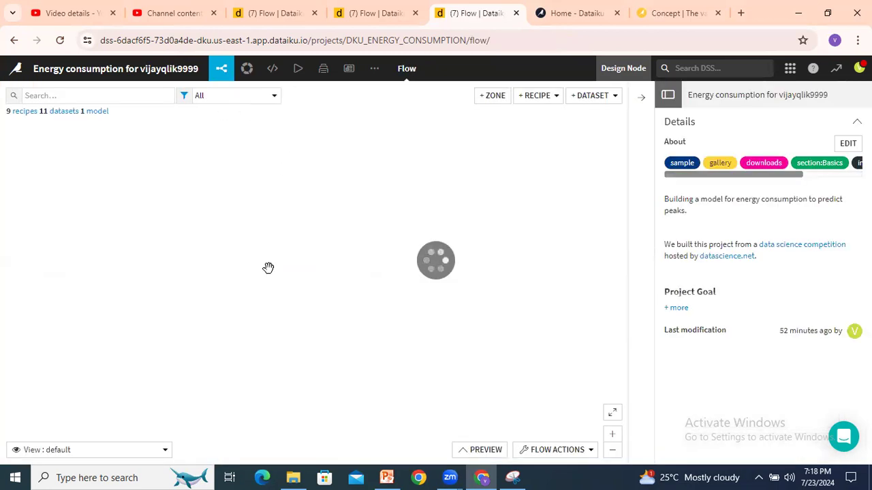
{"action": "double_click", "coordinate": [276, 325]}
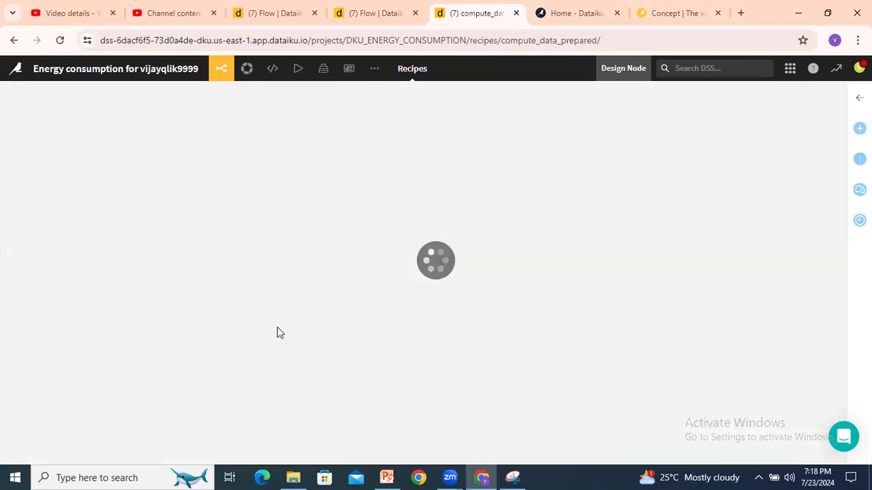
{"action": "mouse_move", "coordinate": [221, 68]}
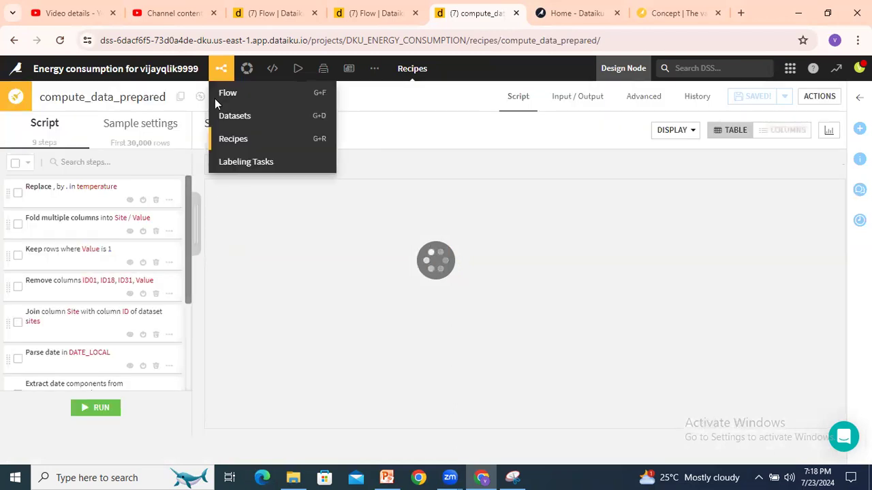
{"action": "left_click", "coordinate": [225, 96]}
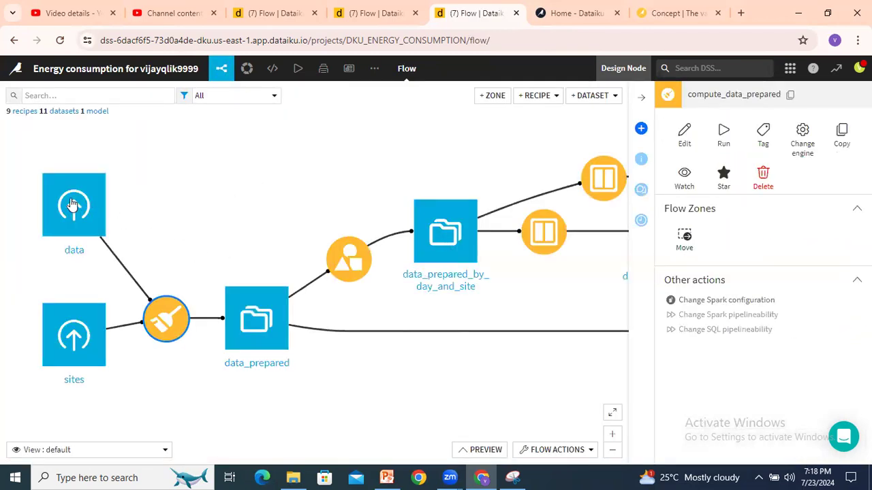
{"action": "left_click", "coordinate": [72, 204]}
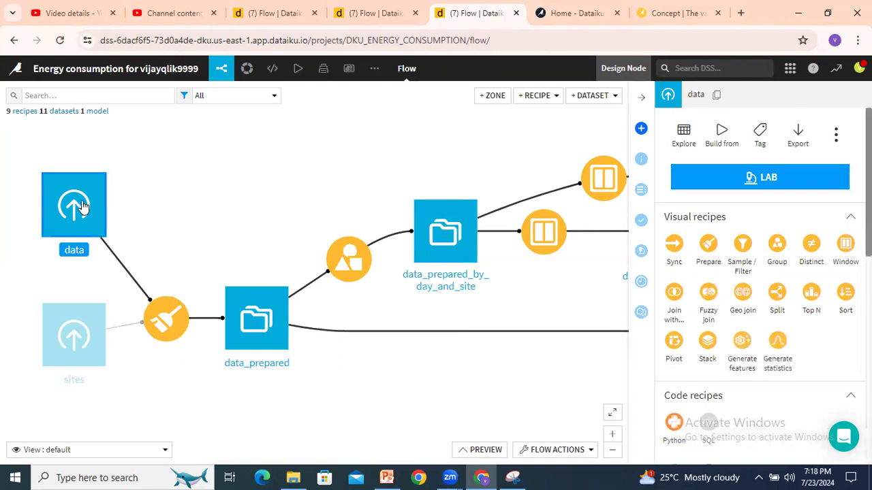
{"action": "left_click", "coordinate": [708, 246]}
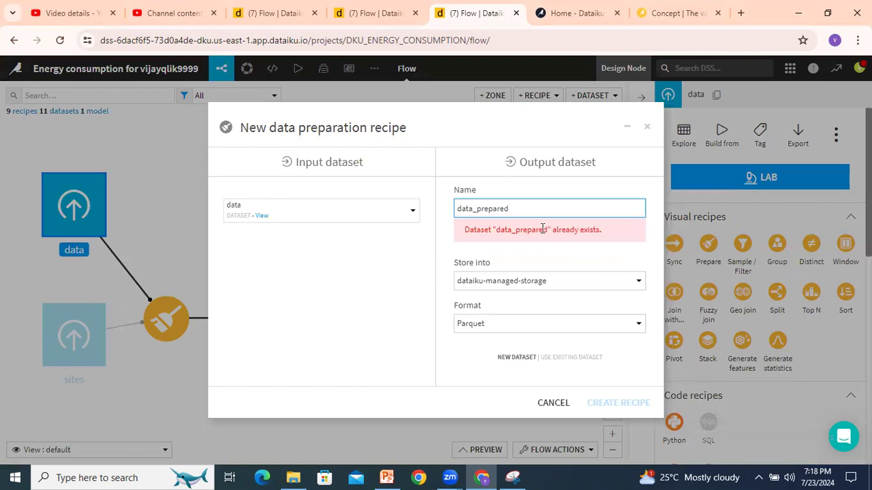
{"action": "left_click", "coordinate": [553, 402]}
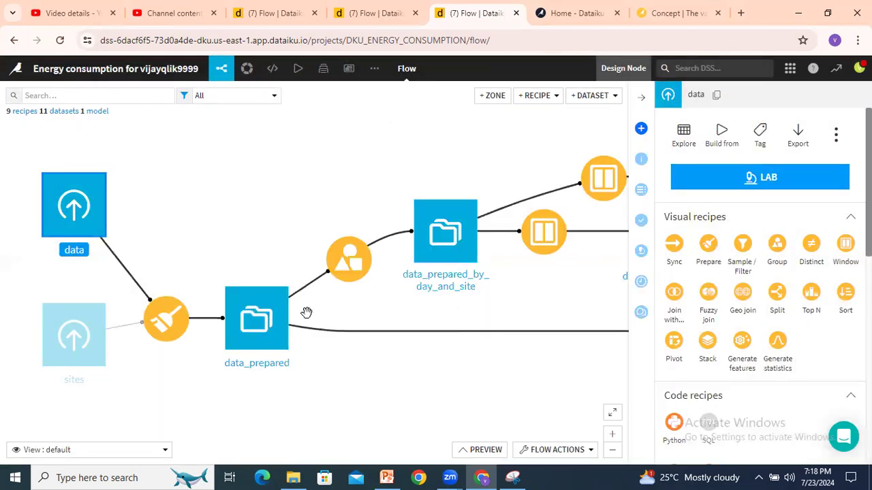
- Open the compute_data_prepared recipe and disable its last four script steps, from the first DATE_LOCAL parsing to the final one
{"action": "double_click", "coordinate": [171, 325]}
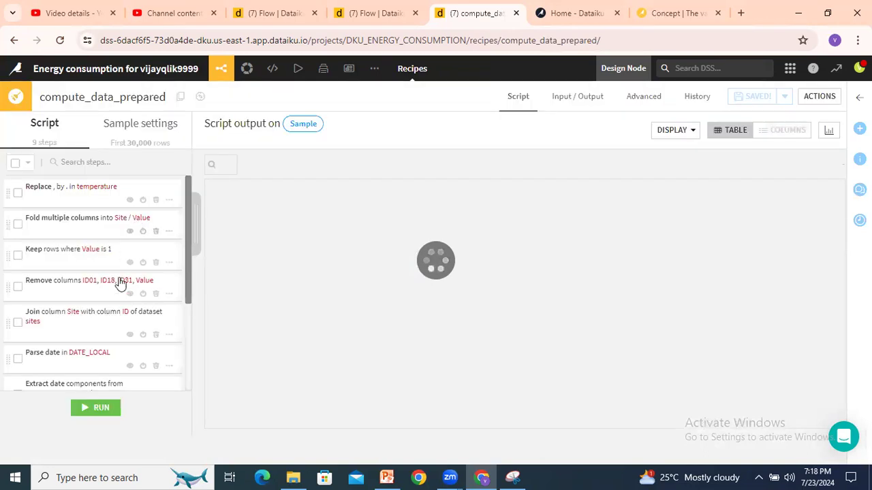
{"action": "scroll", "coordinate": [112, 280], "scroll_direction": "down", "scroll_amount": 3}
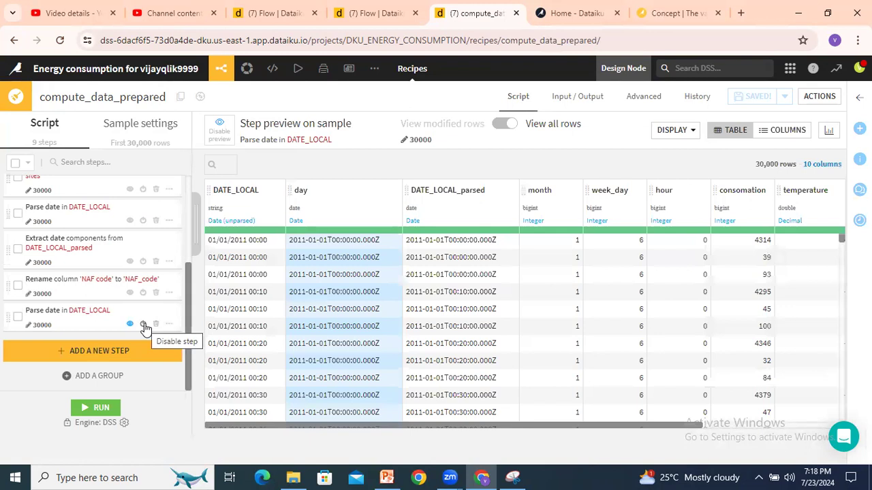
{"action": "left_click", "coordinate": [143, 324]}
{"action": "left_click", "coordinate": [143, 293]}
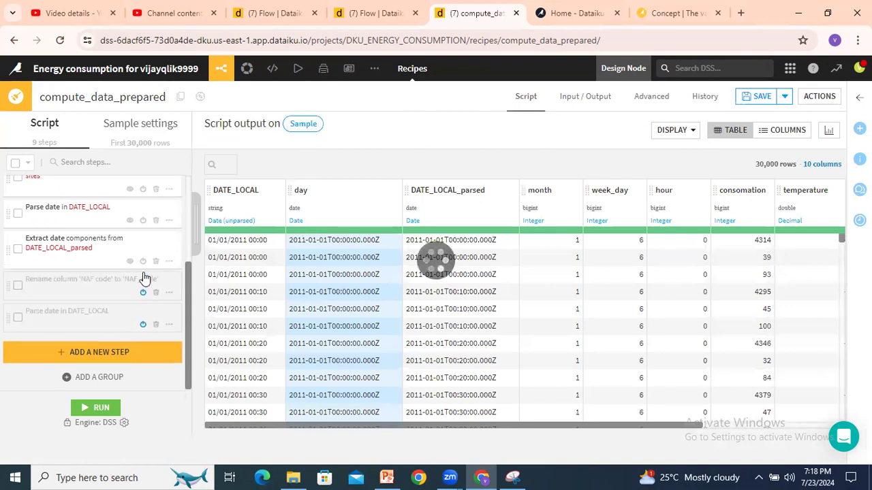
{"action": "left_click", "coordinate": [143, 261]}
{"action": "left_click", "coordinate": [144, 220]}
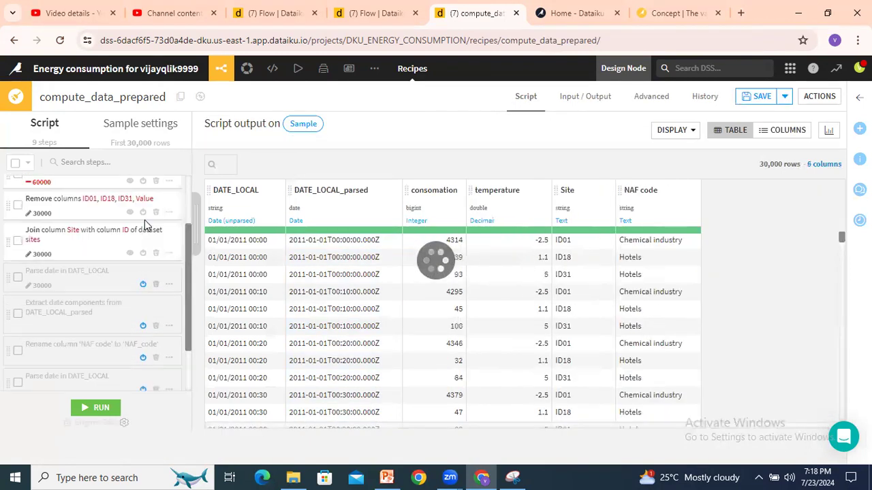
- Disable the five remaining script steps, from the join with sites up to the temperature replacement
{"action": "scroll", "coordinate": [144, 224], "scroll_direction": "up", "scroll_amount": 1}
{"action": "left_click", "coordinate": [143, 316]}
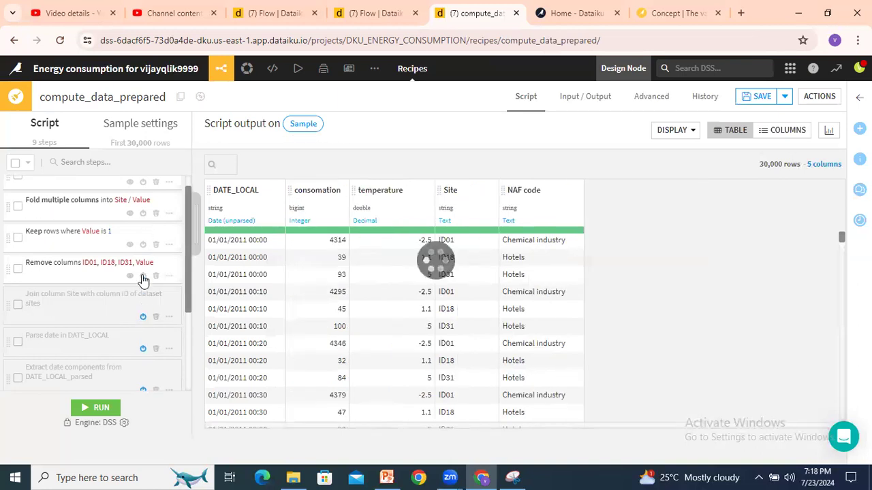
{"action": "left_click", "coordinate": [143, 276]}
{"action": "left_click", "coordinate": [143, 244]}
{"action": "left_click", "coordinate": [143, 214]}
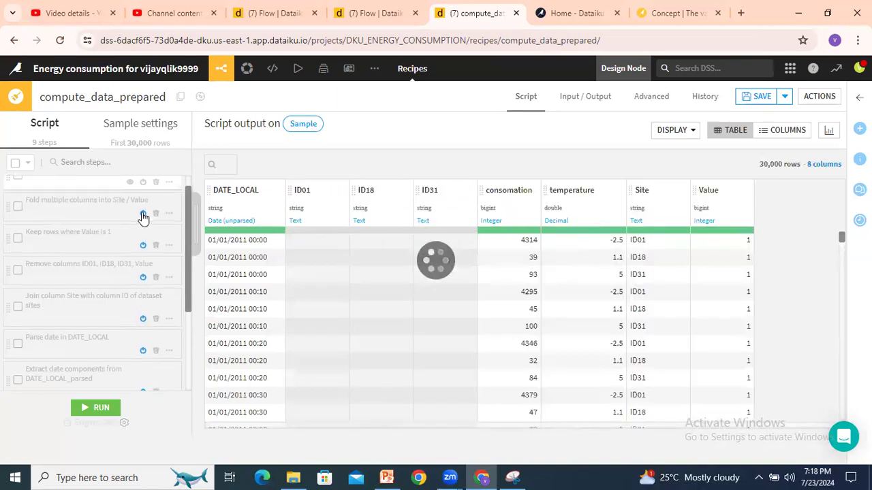
{"action": "scroll", "coordinate": [143, 217], "scroll_direction": "up", "scroll_amount": 1}
{"action": "left_click", "coordinate": [143, 200]}
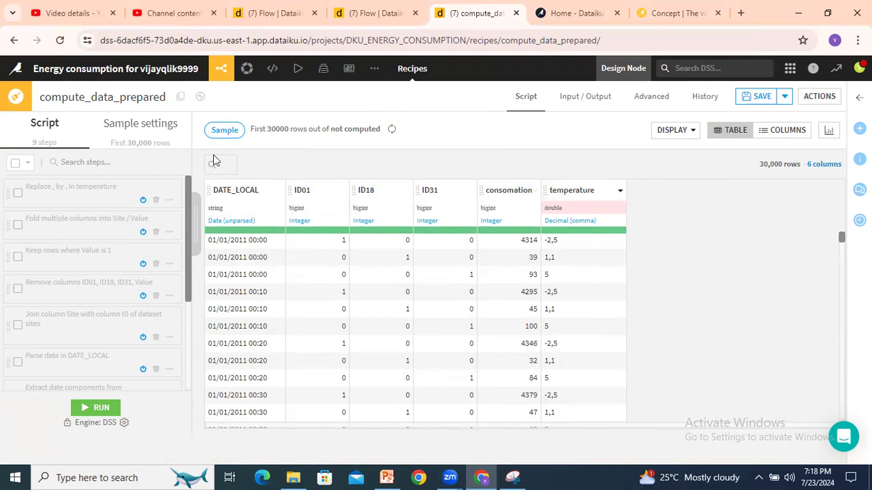
- Review the Replace step's settings for turning commas into points in temperature, re-enable the step and collapse it
{"action": "left_click", "coordinate": [63, 194]}
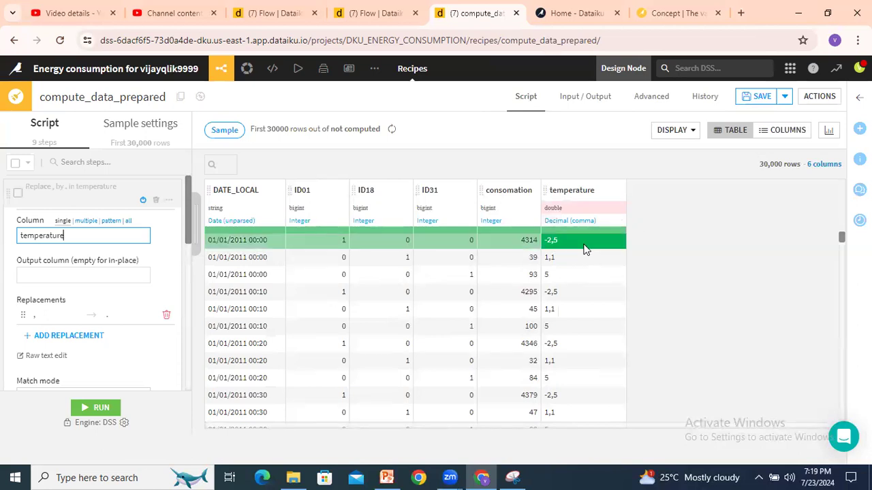
{"action": "left_click", "coordinate": [46, 260]}
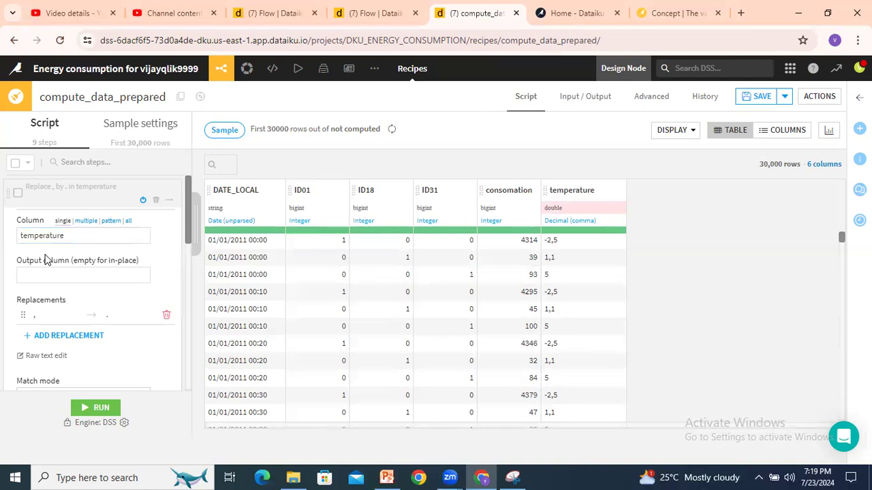
{"action": "scroll", "coordinate": [46, 259], "scroll_direction": "down", "scroll_amount": 1}
{"action": "left_click", "coordinate": [41, 253]}
{"action": "left_click", "coordinate": [148, 253]}
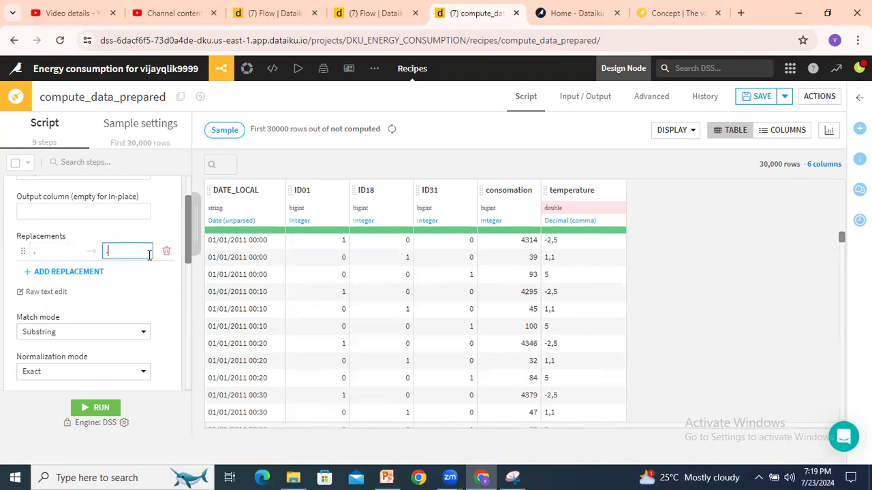
{"action": "type", "text": "."}
{"action": "scroll", "coordinate": [133, 280], "scroll_direction": "down", "scroll_amount": 1}
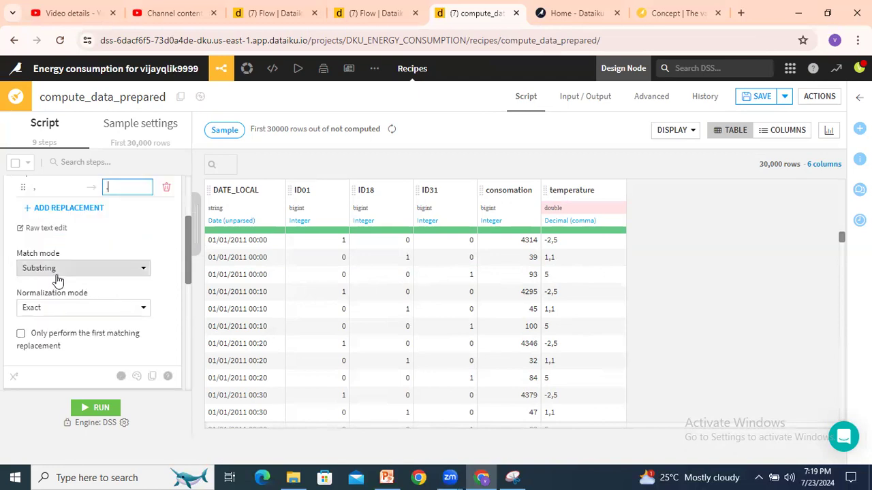
{"action": "scroll", "coordinate": [60, 265], "scroll_direction": "up", "scroll_amount": 2}
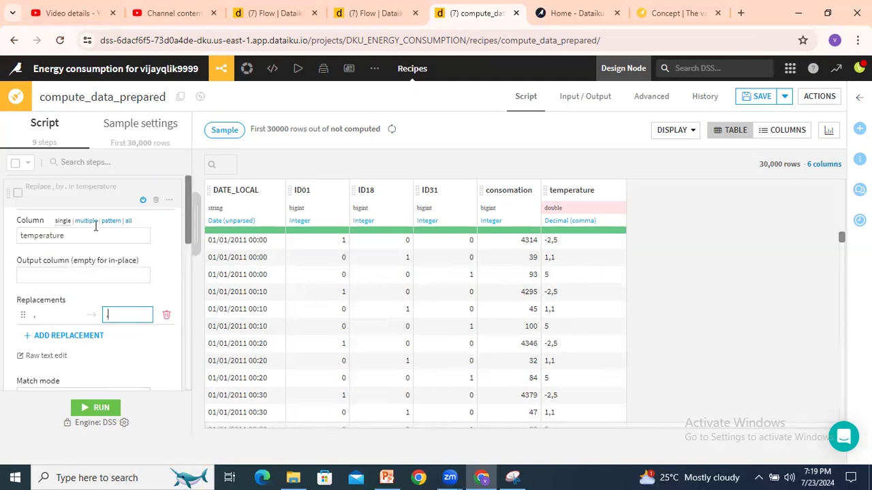
{"action": "left_click", "coordinate": [143, 203]}
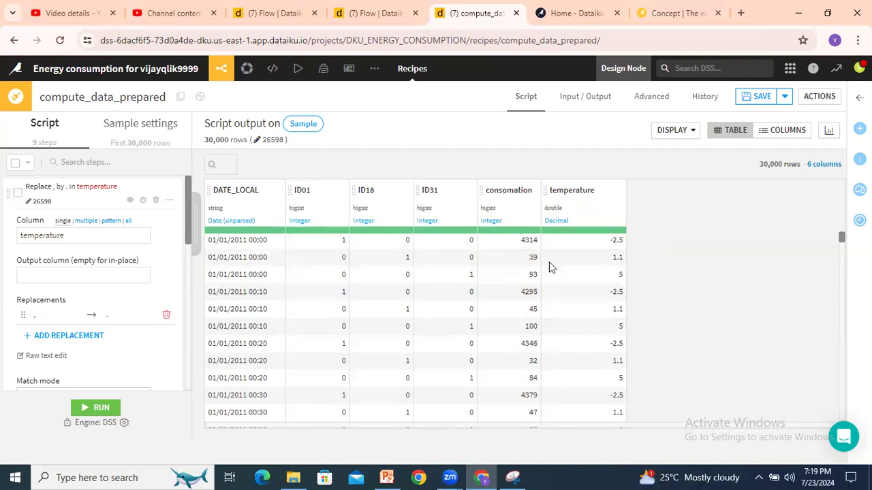
{"action": "left_click", "coordinate": [77, 194]}
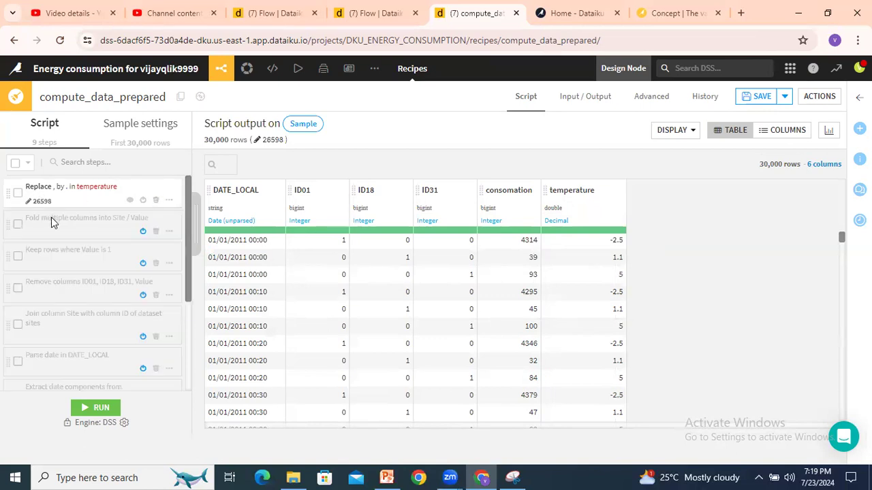
- Review the Fold multiple columns settings for ID01, ID18 and ID31 into Site / Value, re-enable the step and collapse it
{"action": "left_click", "coordinate": [51, 218]}
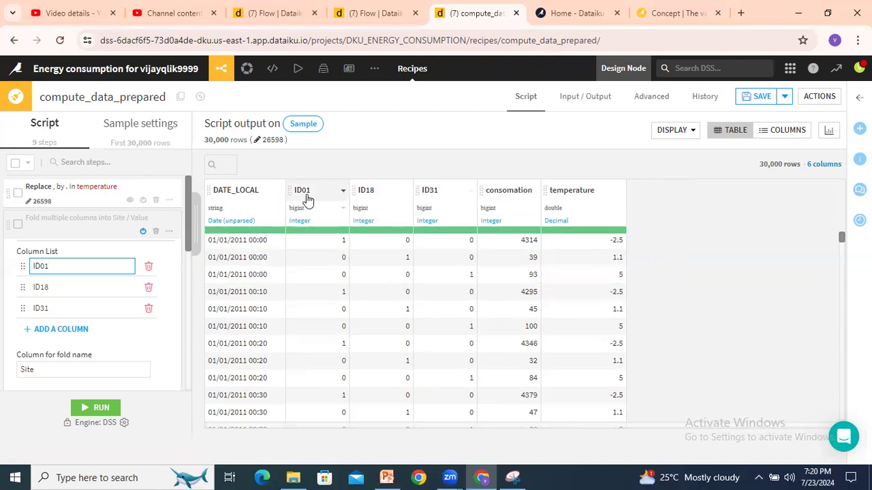
{"action": "left_click", "coordinate": [277, 157]}
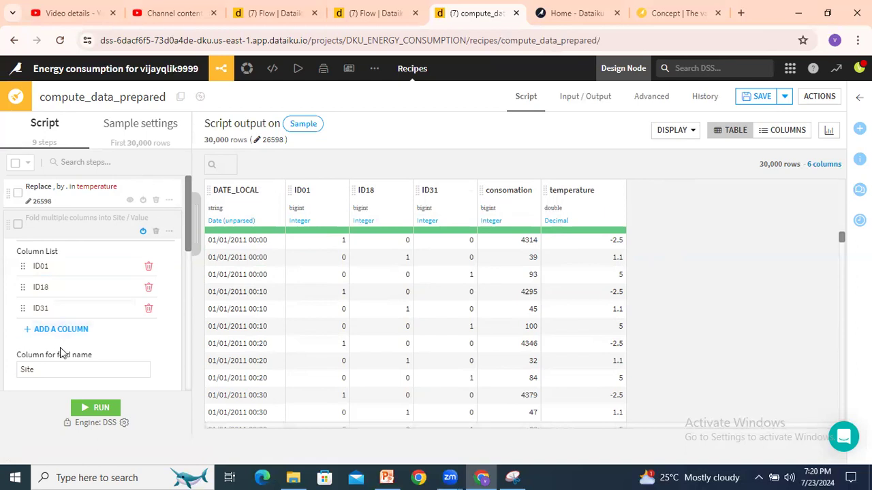
{"action": "scroll", "coordinate": [60, 347], "scroll_direction": "down", "scroll_amount": 1}
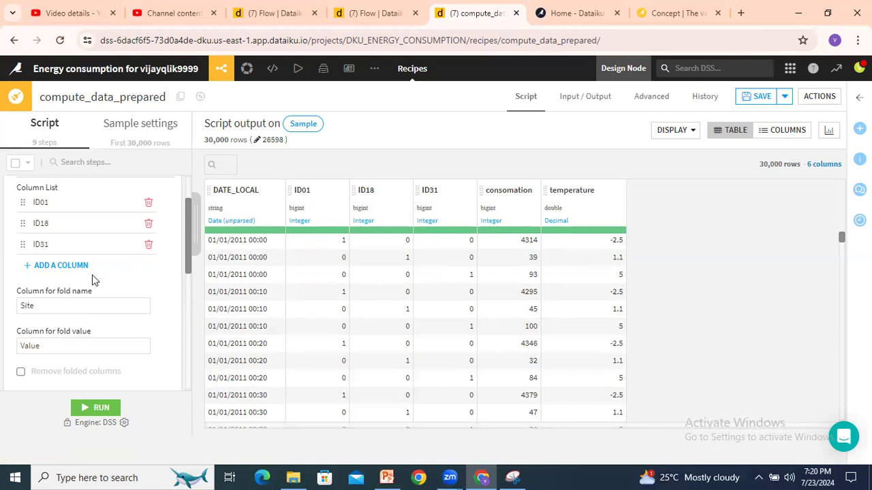
{"action": "scroll", "coordinate": [92, 279], "scroll_direction": "down", "scroll_amount": 1}
{"action": "scroll", "coordinate": [107, 258], "scroll_direction": "up", "scroll_amount": 2}
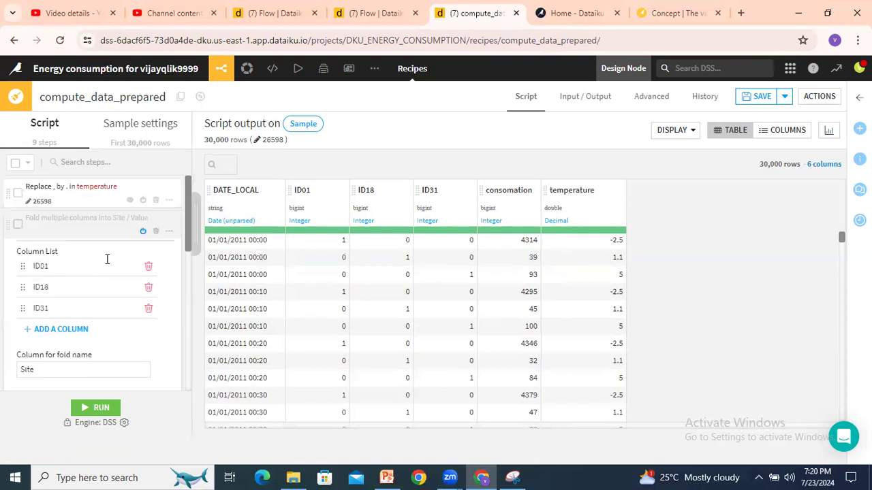
{"action": "left_click", "coordinate": [143, 234]}
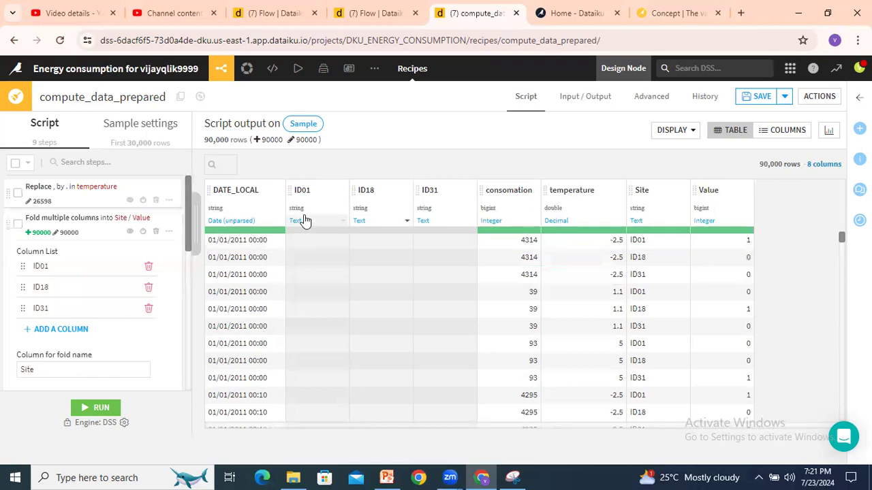
{"action": "left_click", "coordinate": [114, 222]}
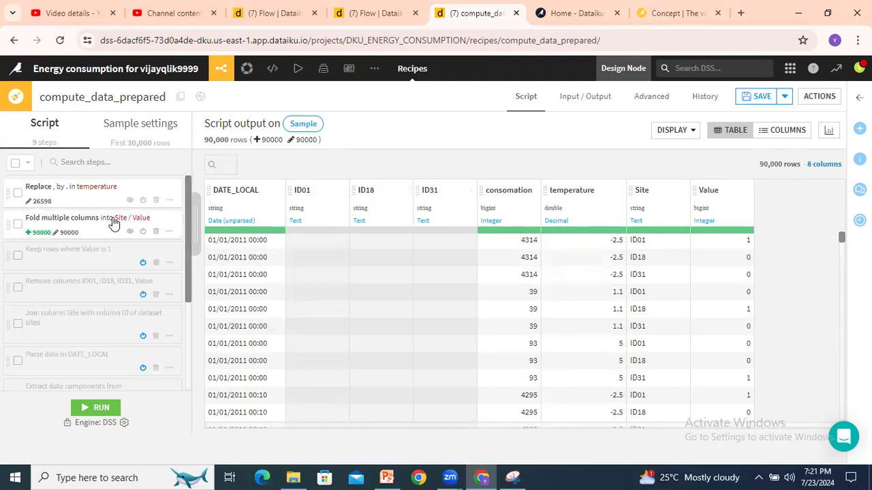
- Review the filter step that keeps only rows where Value is 1, re-enable it and collapse it
{"action": "left_click", "coordinate": [61, 254]}
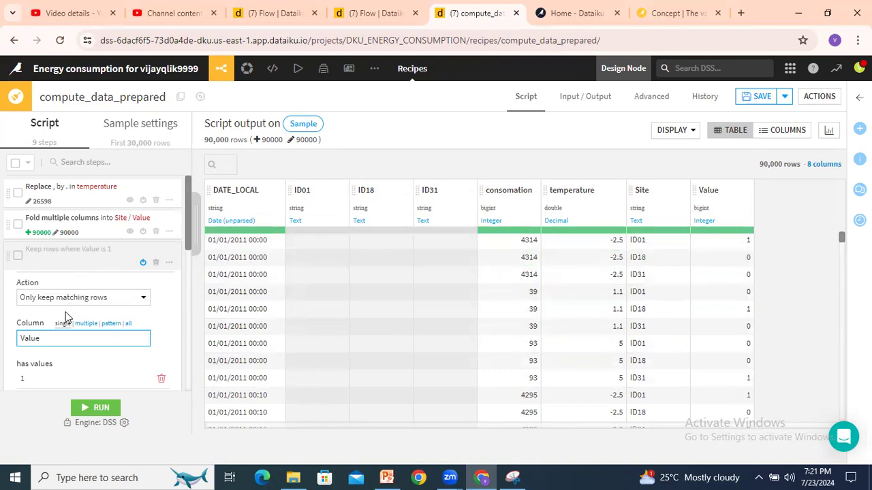
{"action": "scroll", "coordinate": [68, 310], "scroll_direction": "down", "scroll_amount": 1}
{"action": "scroll", "coordinate": [66, 313], "scroll_direction": "up", "scroll_amount": 1}
{"action": "left_click", "coordinate": [142, 264]}
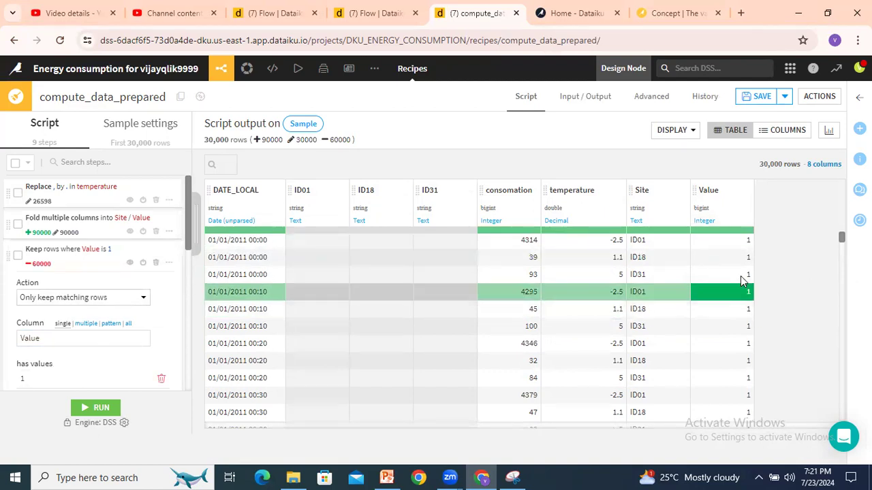
{"action": "left_click", "coordinate": [60, 257]}
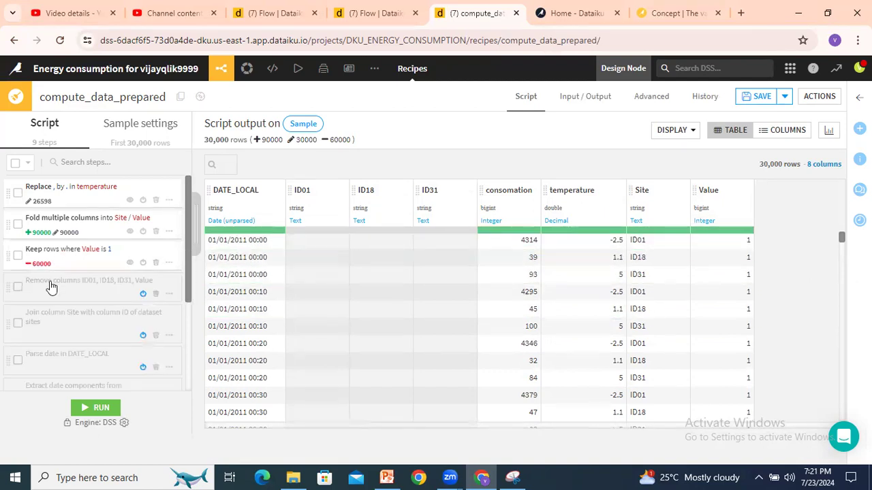
- Review the step removing columns ID01, ID18, ID31 and Value, re-enable it and collapse it
{"action": "left_click", "coordinate": [66, 286]}
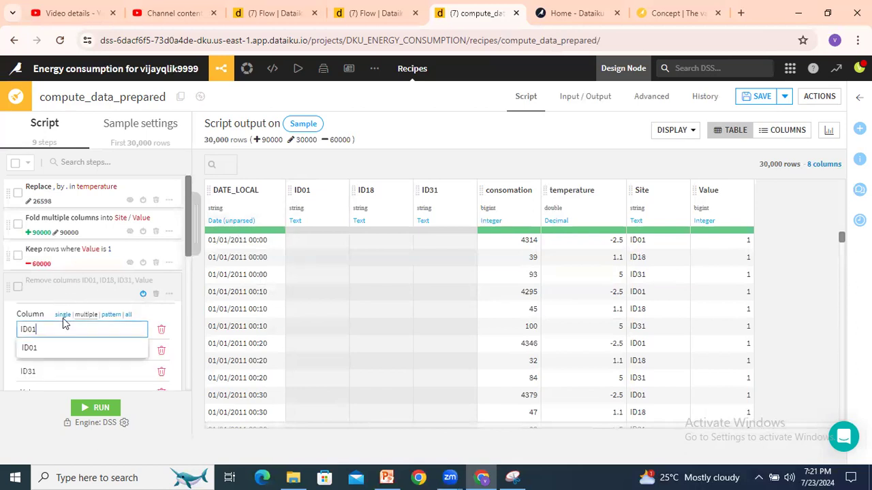
{"action": "scroll", "coordinate": [51, 301], "scroll_direction": "down", "scroll_amount": 1}
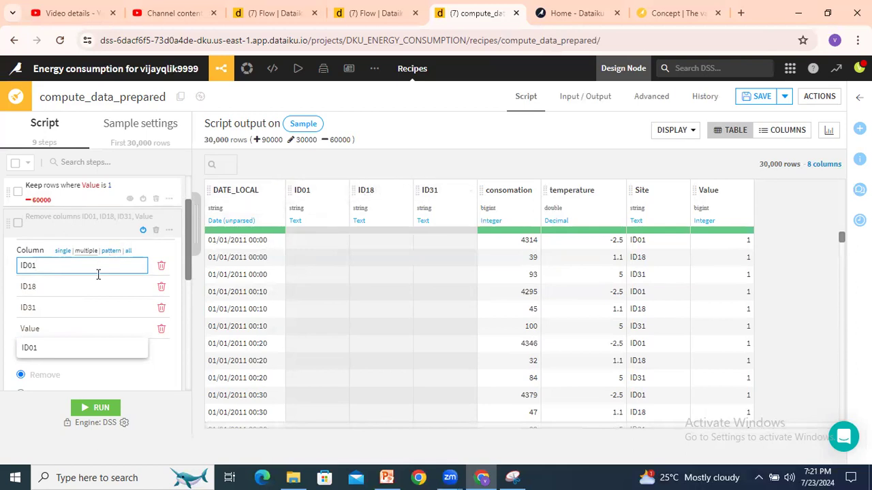
{"action": "left_click", "coordinate": [143, 231]}
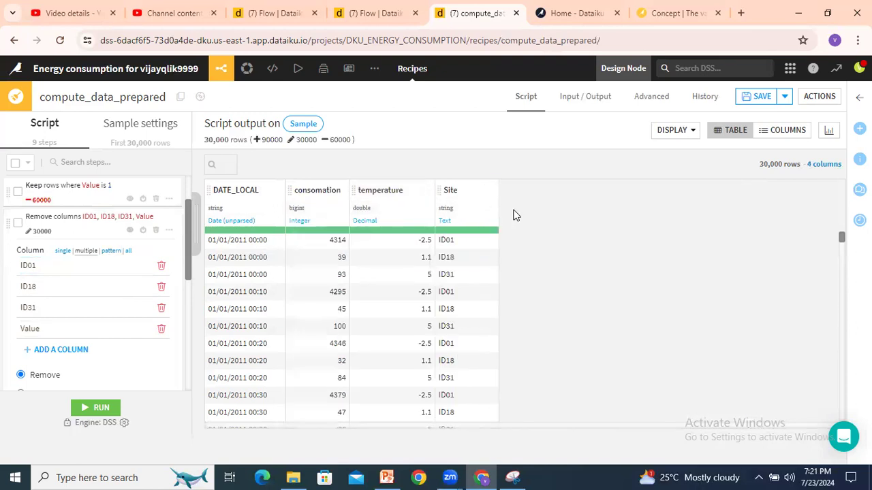
{"action": "left_click", "coordinate": [78, 224]}
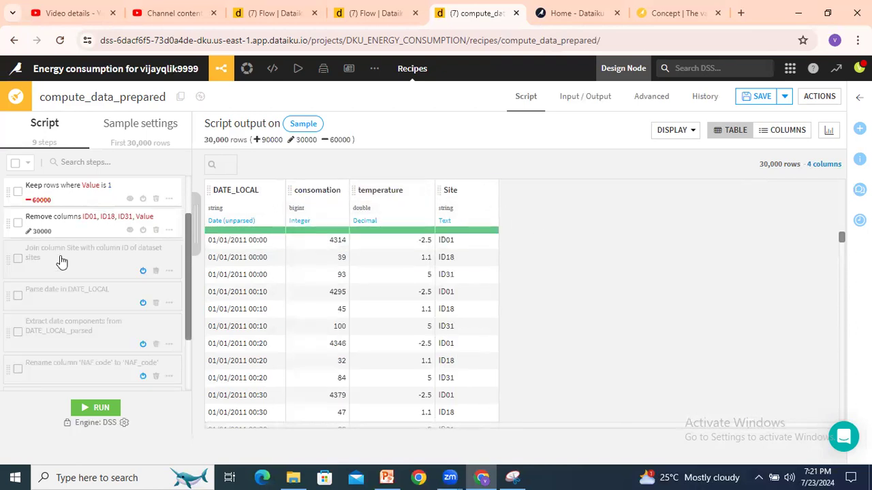
- Review the join of Site with ID in the sites dataset and its retrieved NAF code column, re-enable the step and collapse it
{"action": "left_click", "coordinate": [61, 256]}
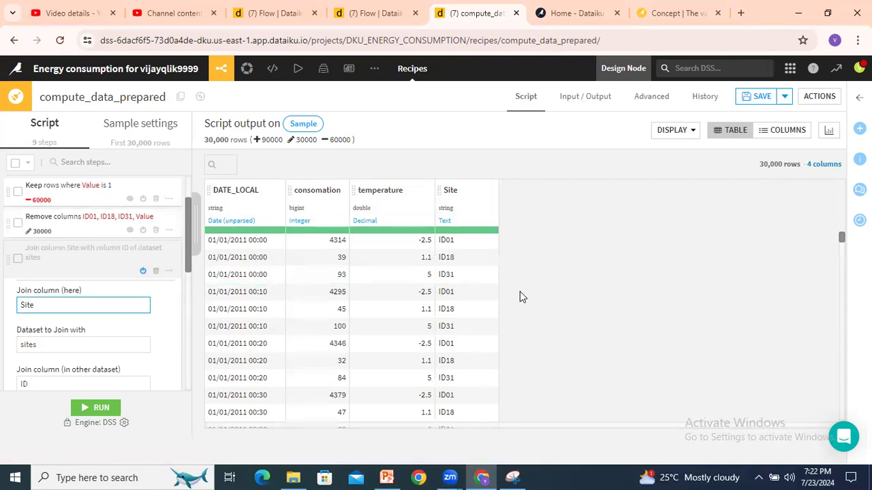
{"action": "left_click", "coordinate": [375, 12]}
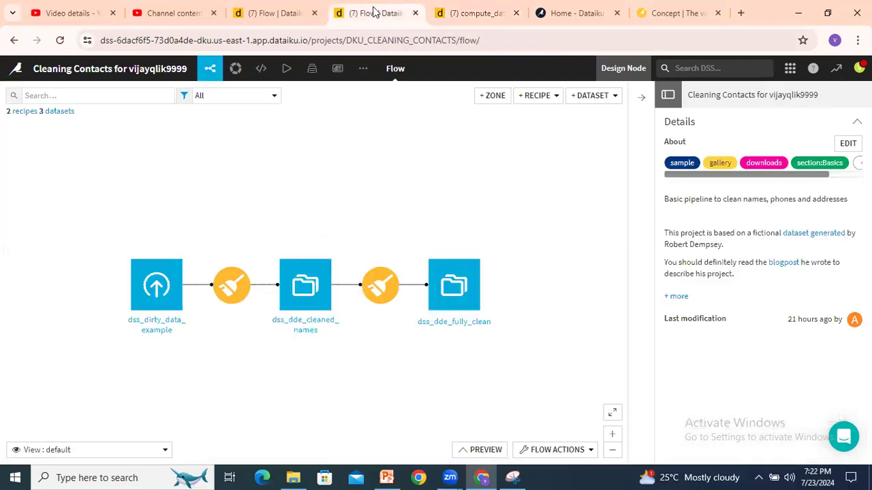
{"action": "left_click", "coordinate": [467, 8]}
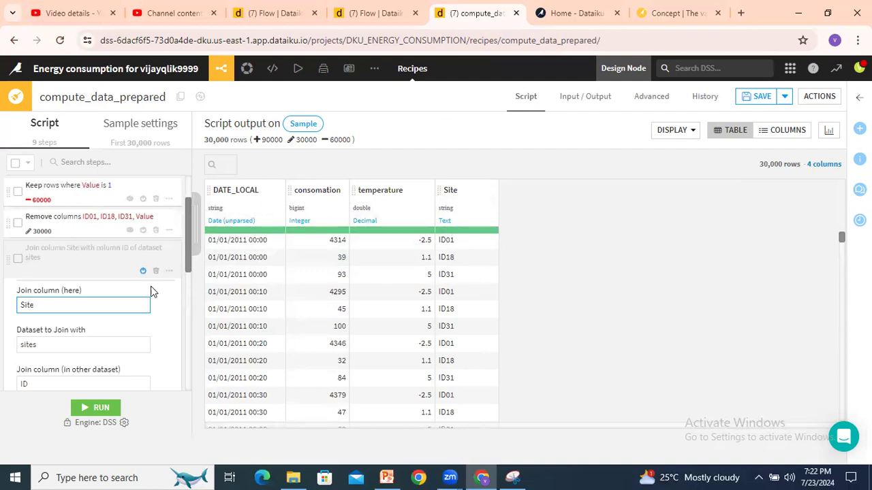
{"action": "scroll", "coordinate": [38, 330], "scroll_direction": "down", "scroll_amount": 2}
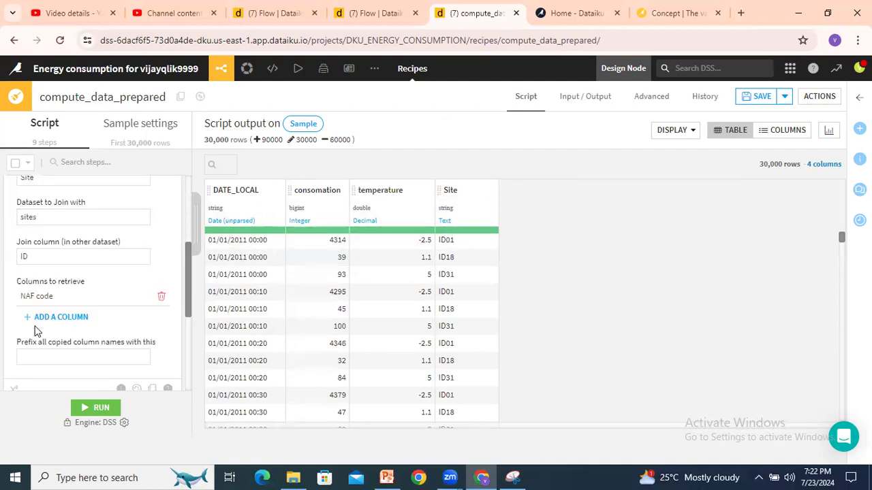
{"action": "scroll", "coordinate": [42, 235], "scroll_direction": "up", "scroll_amount": 1}
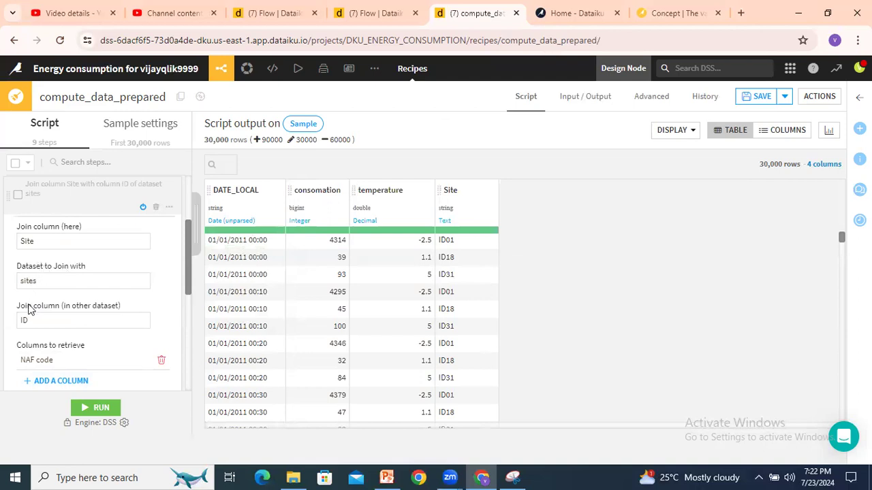
{"action": "scroll", "coordinate": [29, 310], "scroll_direction": "down", "scroll_amount": 1}
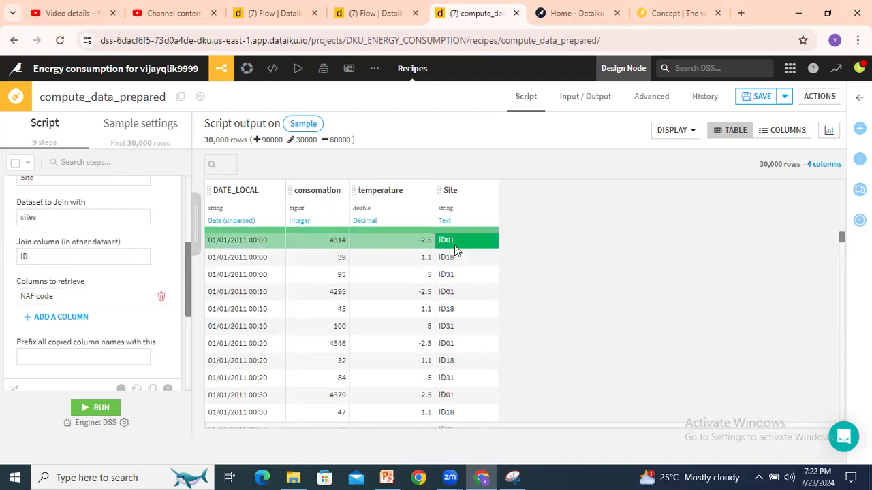
{"action": "left_click_drag", "start_coordinate": [445, 239], "coordinate": [438, 244]}
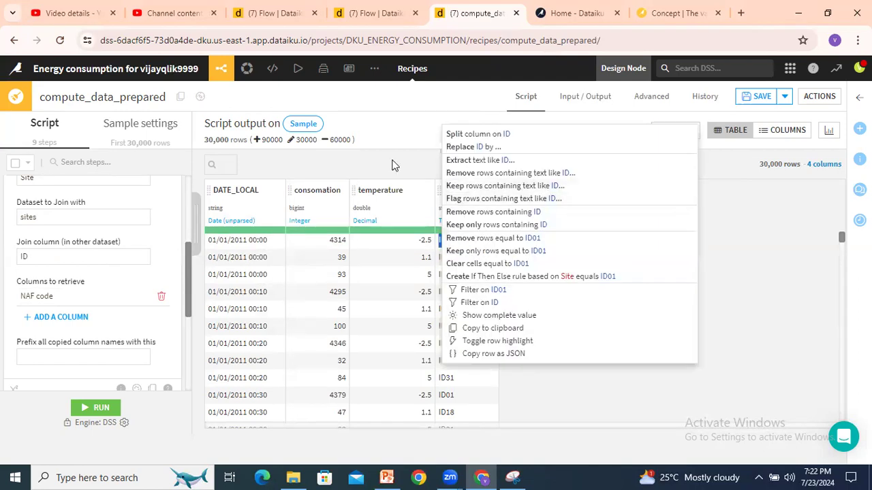
{"action": "left_click", "coordinate": [395, 164]}
{"action": "scroll", "coordinate": [93, 318], "scroll_direction": "up", "scroll_amount": 1}
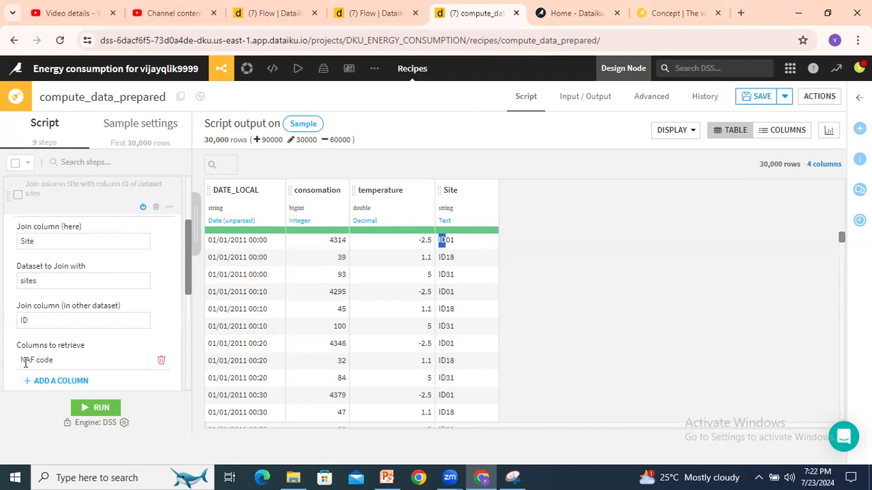
{"action": "left_click", "coordinate": [143, 208]}
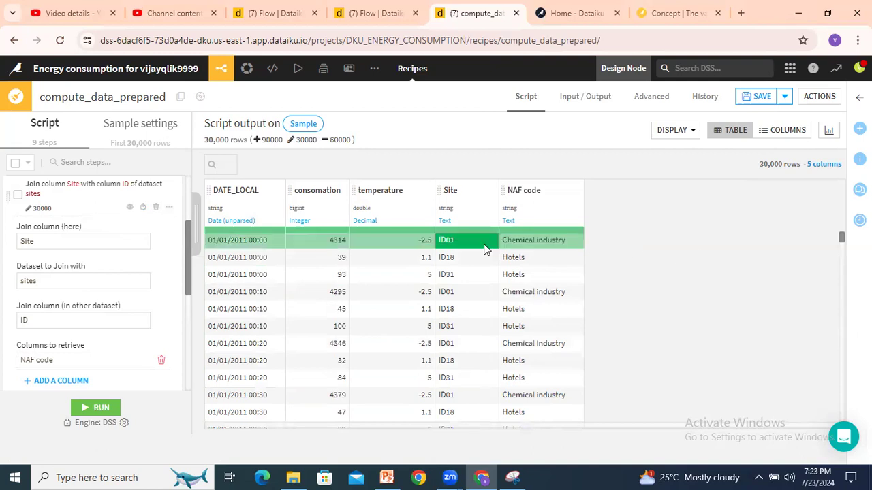
{"action": "left_click", "coordinate": [104, 193]}
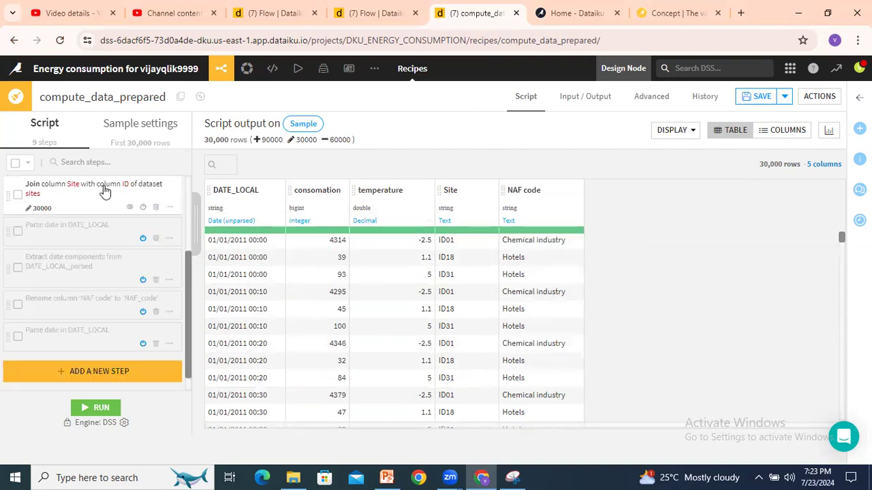
- Review the first DATE_LOCAL parsing step's output column and dd/MM/yyyy HH:mm format, re-enable the step and collapse it
{"action": "left_click", "coordinate": [73, 230]}
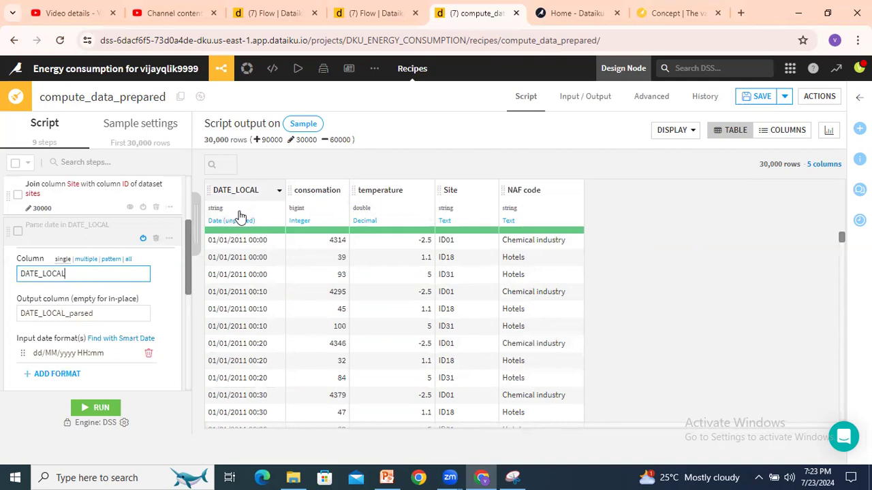
{"action": "left_click", "coordinate": [60, 300]}
{"action": "scroll", "coordinate": [59, 293], "scroll_direction": "down", "scroll_amount": 1}
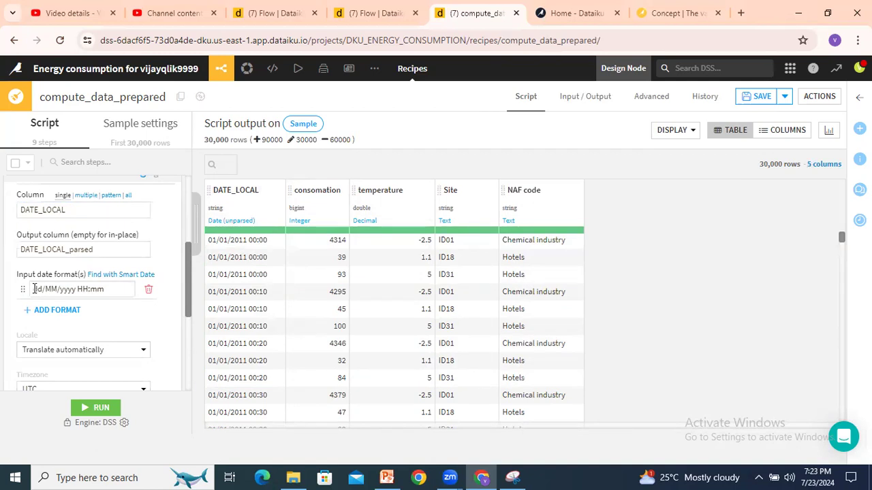
{"action": "left_click_drag", "start_coordinate": [34, 289], "coordinate": [105, 289]}
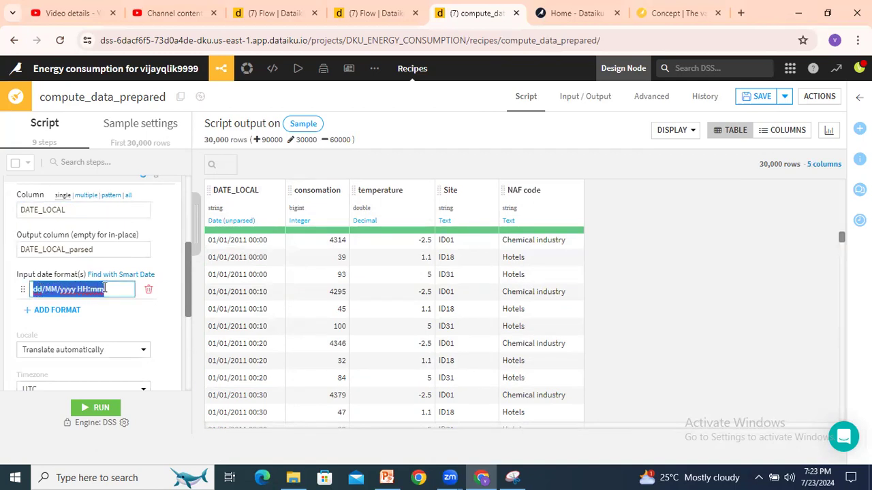
{"action": "left_click", "coordinate": [279, 190]}
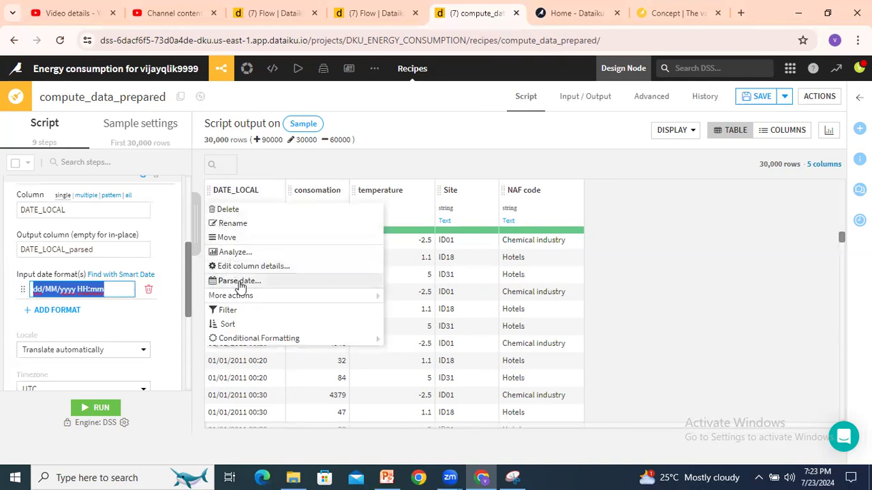
{"action": "left_click", "coordinate": [72, 261]}
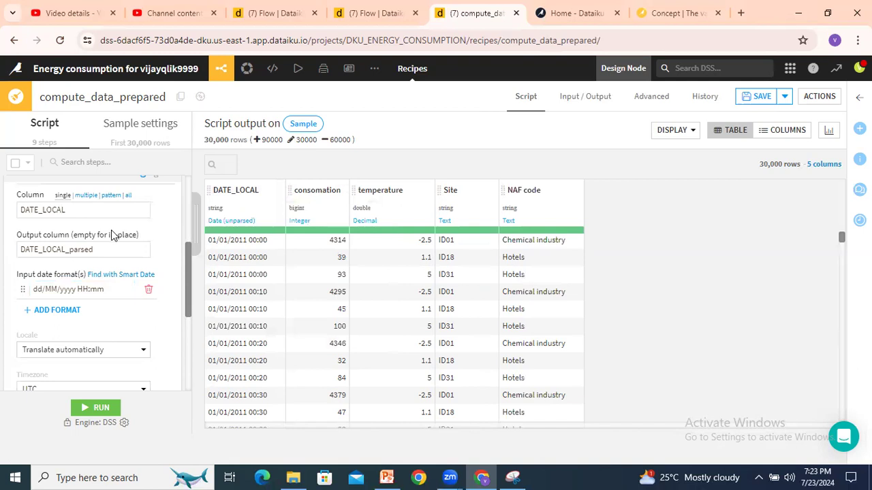
{"action": "scroll", "coordinate": [113, 234], "scroll_direction": "up", "scroll_amount": 2}
{"action": "left_click", "coordinate": [142, 302]}
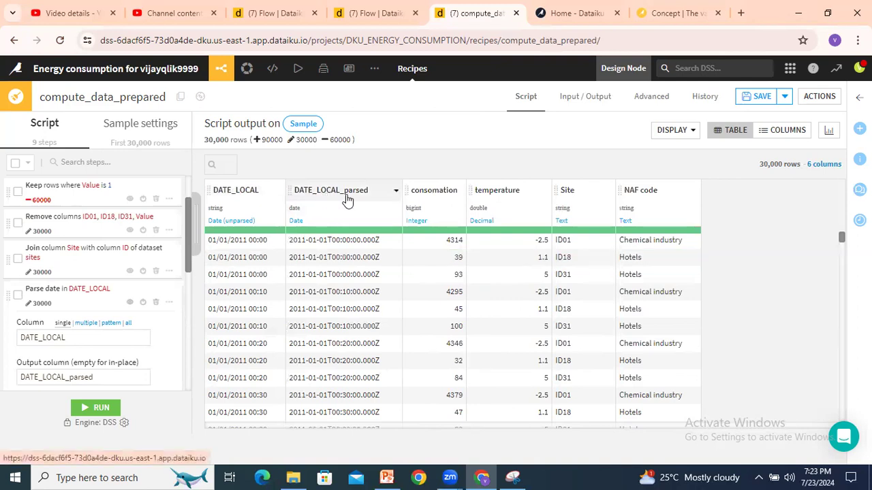
{"action": "left_click", "coordinate": [68, 293]}
- Review the month, week_day and hour output columns in the step extracting date components from DATE_LOCAL_parsed
{"action": "scroll", "coordinate": [70, 297], "scroll_direction": "down", "scroll_amount": 1}
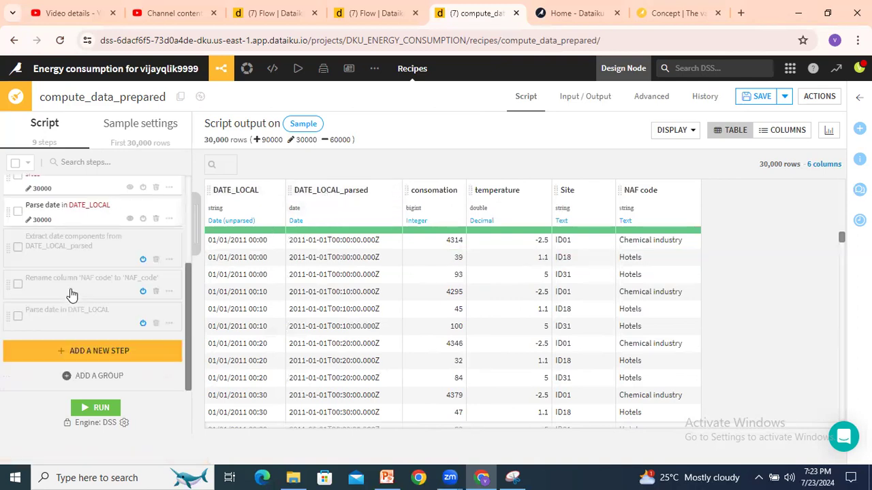
{"action": "left_click", "coordinate": [60, 242]}
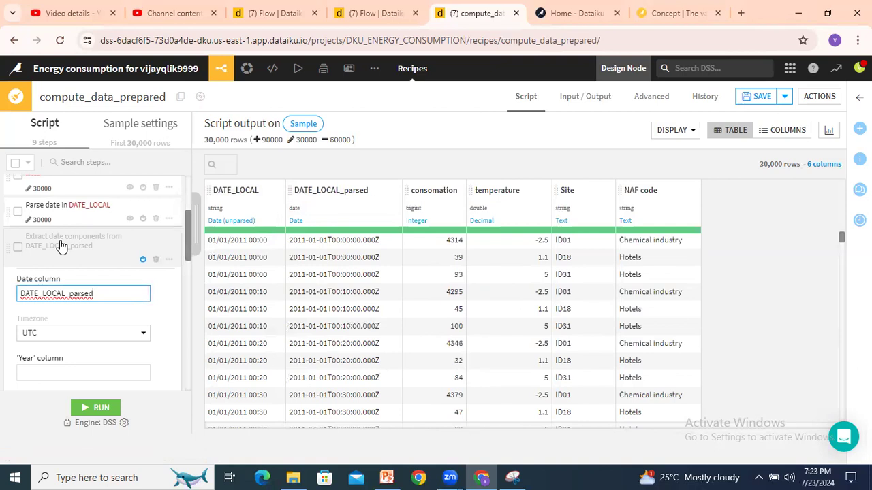
{"action": "scroll", "coordinate": [68, 318], "scroll_direction": "down", "scroll_amount": 1}
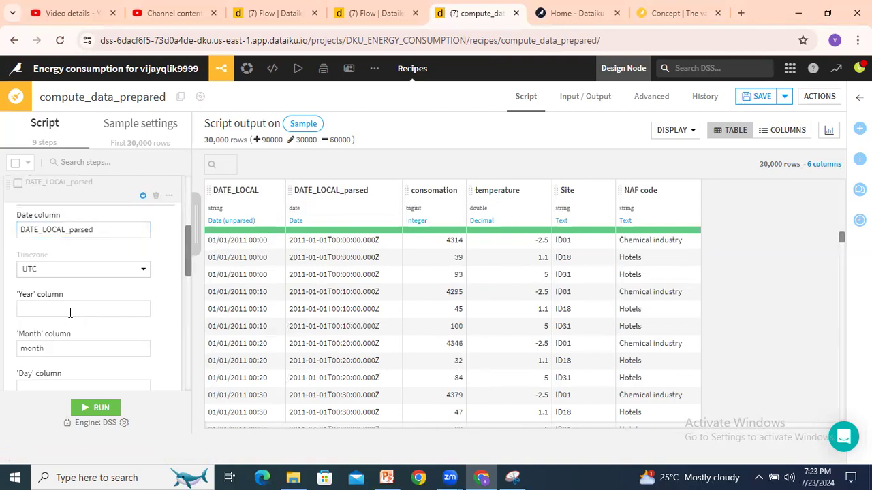
{"action": "scroll", "coordinate": [68, 258], "scroll_direction": "up", "scroll_amount": 1}
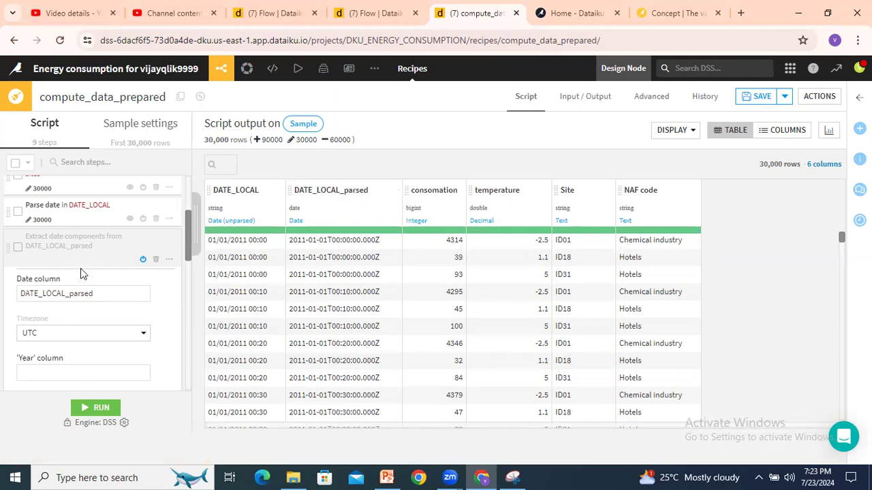
{"action": "scroll", "coordinate": [81, 274], "scroll_direction": "down", "scroll_amount": 2}
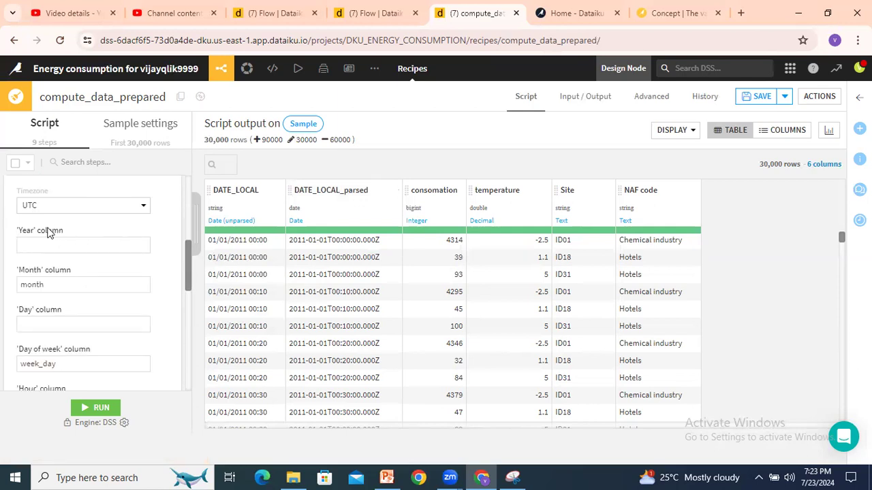
{"action": "mouse_move", "coordinate": [189, 260]}
{"action": "left_mouse_down"}
{"action": "mouse_move", "coordinate": [190, 328]}
{"action": "mouse_move", "coordinate": [188, 236]}
{"action": "mouse_move", "coordinate": [191, 274]}
{"action": "left_mouse_up"}
{"action": "left_click", "coordinate": [45, 318]}
{"action": "left_click", "coordinate": [42, 357]}
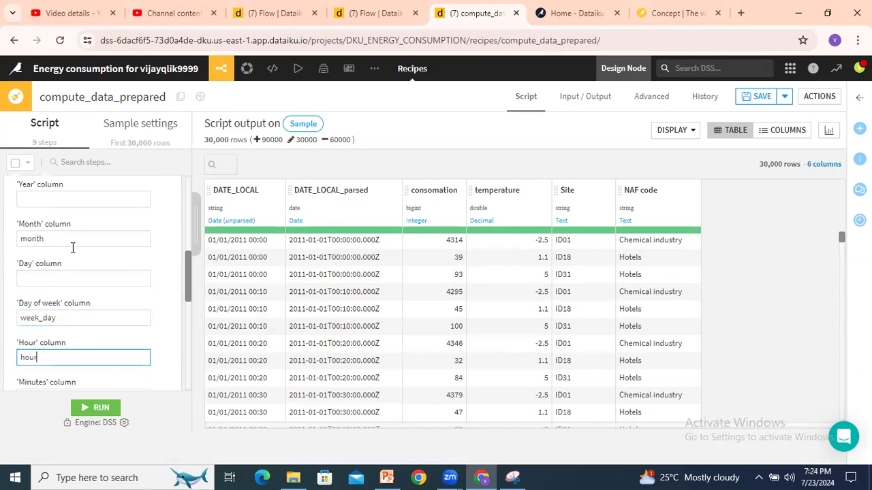
- Re-enable the date component extraction step, compare its new columns with the parsed date, and collapse it
{"action": "scroll", "coordinate": [71, 247], "scroll_direction": "up", "scroll_amount": 3}
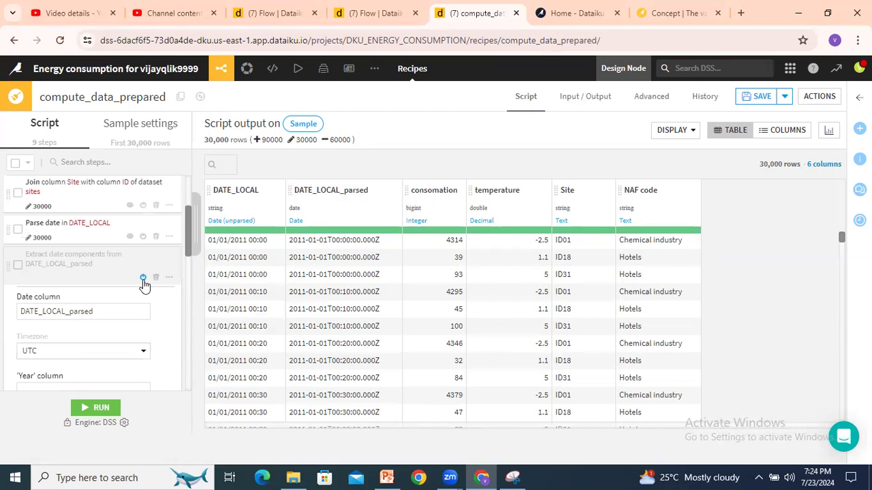
{"action": "left_click", "coordinate": [143, 278]}
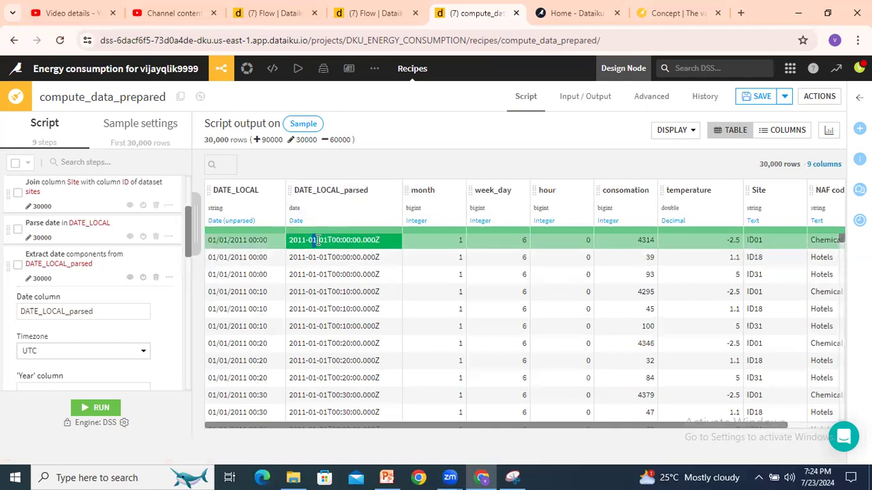
{"action": "left_click_drag", "start_coordinate": [318, 240], "coordinate": [318, 240]}
{"action": "left_click", "coordinate": [709, 153]}
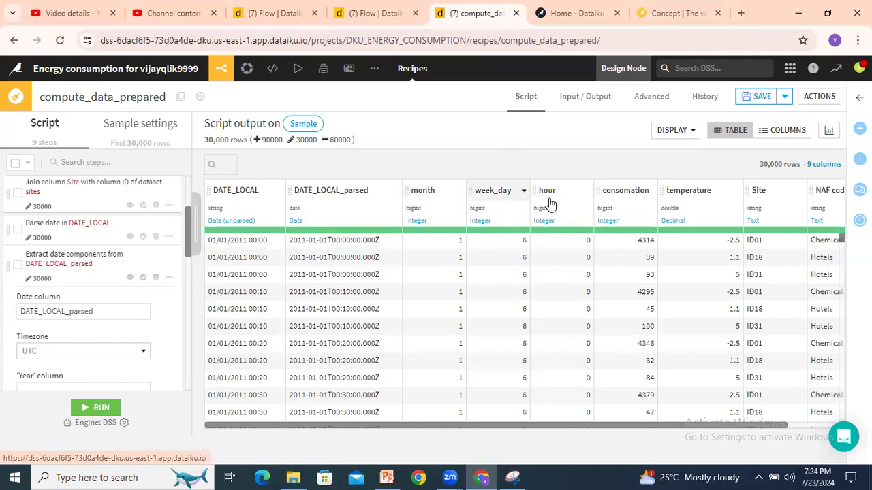
{"action": "left_click", "coordinate": [77, 260]}
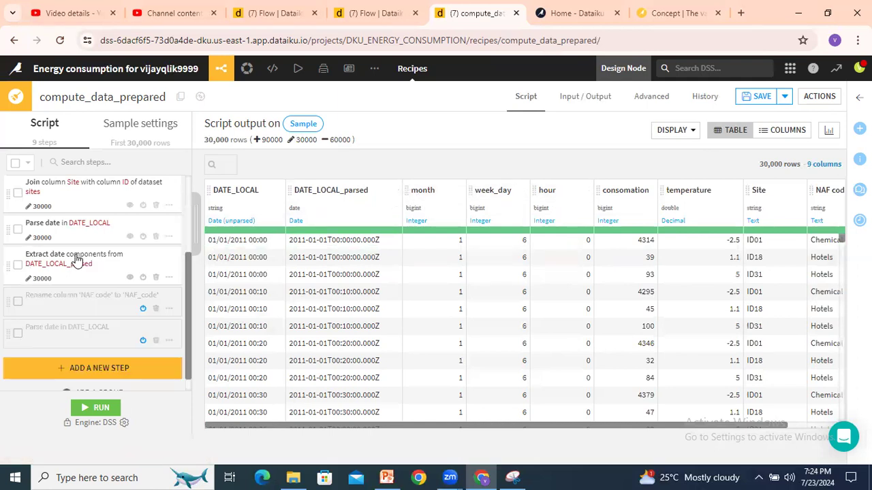
- Review the step renaming NAF code to NAF_code against the output table, re-enable it and collapse it
{"action": "scroll", "coordinate": [76, 259], "scroll_direction": "down", "scroll_amount": 1}
{"action": "left_click", "coordinate": [65, 286]}
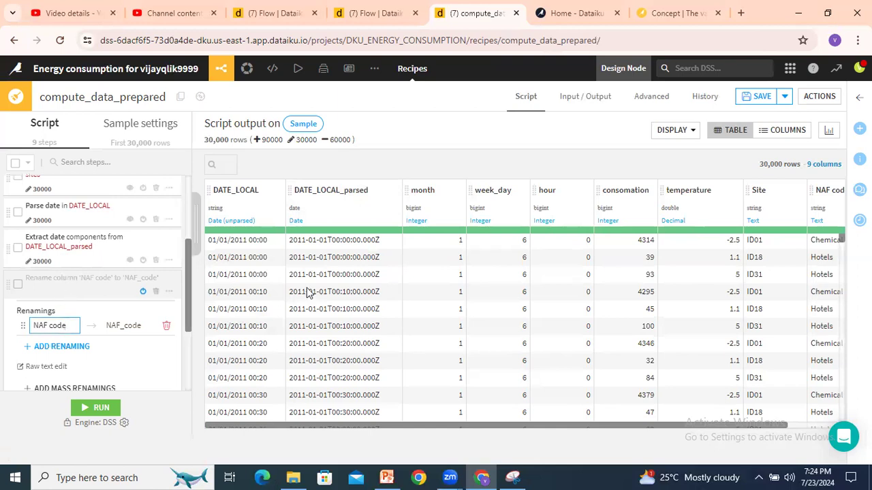
{"action": "scroll", "coordinate": [82, 314], "scroll_direction": "down", "scroll_amount": 1}
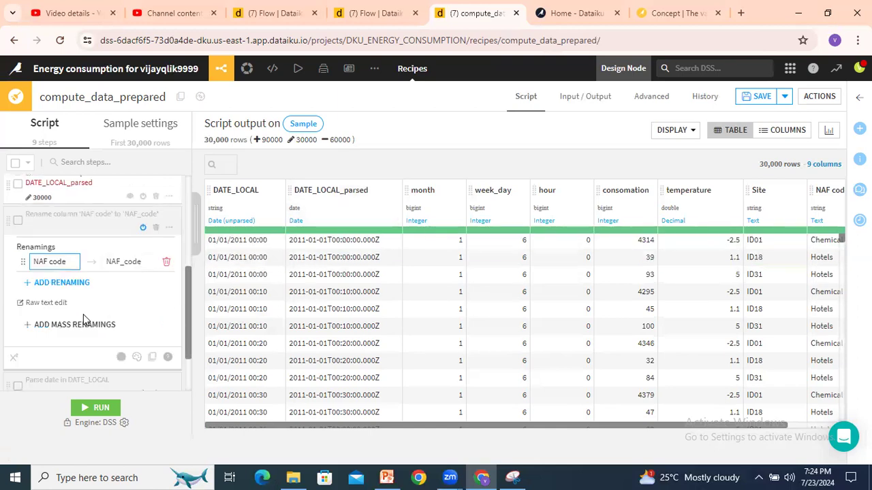
{"action": "left_click_drag", "start_coordinate": [476, 430], "coordinate": [527, 429]}
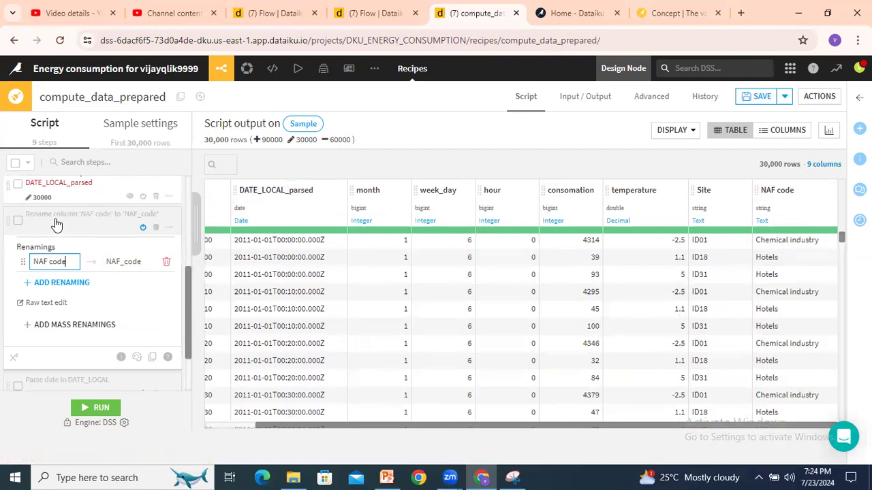
{"action": "left_click", "coordinate": [143, 229]}
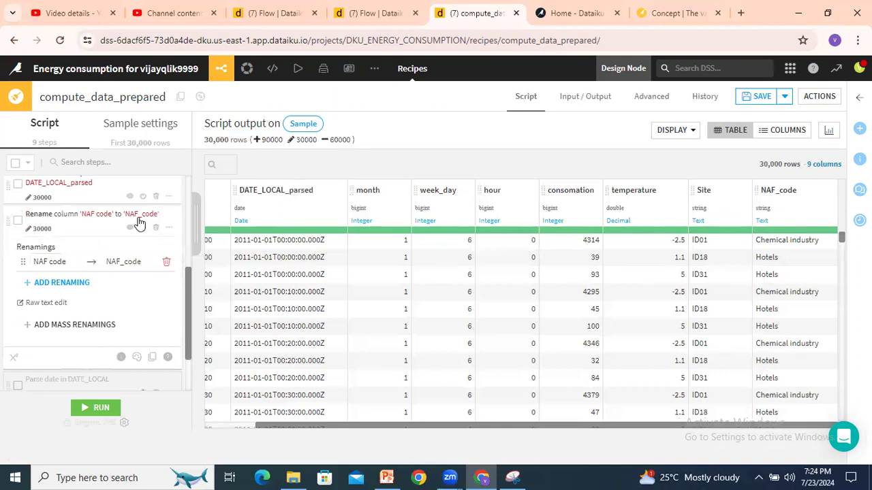
{"action": "left_click", "coordinate": [86, 220]}
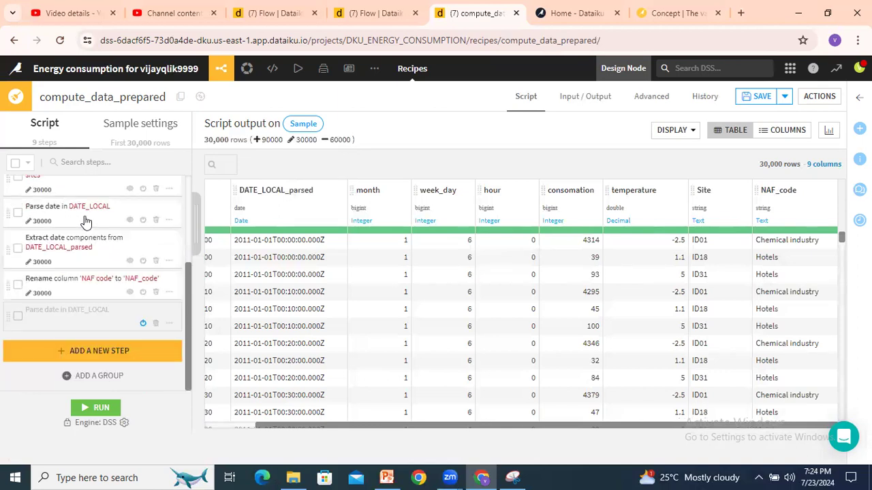
- Review the last DATE_LOCAL parsing step's day output column, dd/MM/yyyy input format, locale and timezone settings
{"action": "left_click", "coordinate": [55, 310]}
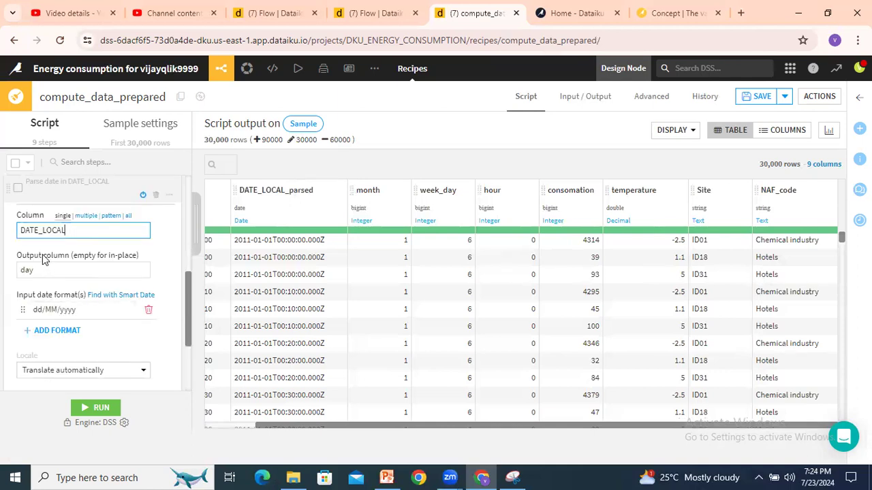
{"action": "scroll", "coordinate": [42, 259], "scroll_direction": "up", "scroll_amount": 1}
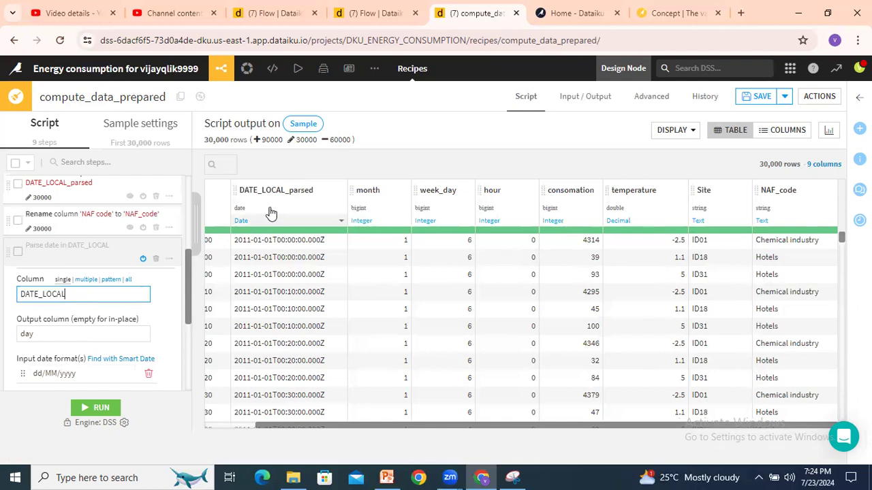
{"action": "left_click_drag", "start_coordinate": [368, 427], "coordinate": [239, 428]}
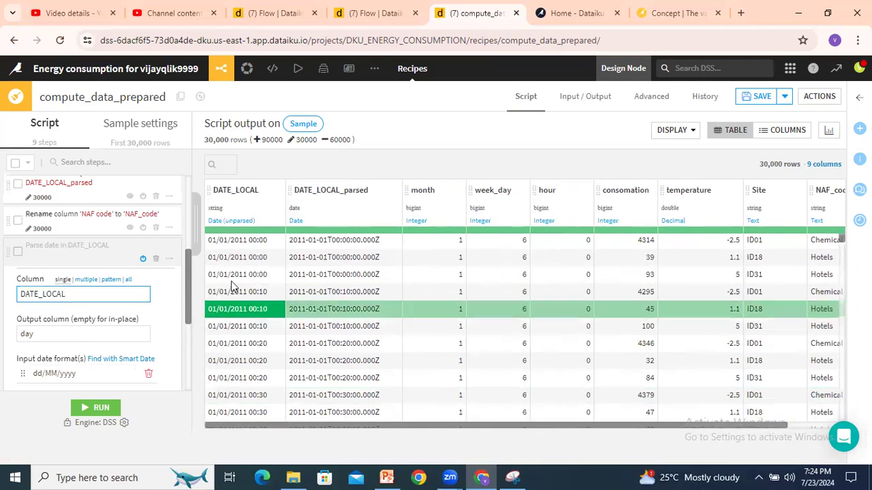
{"action": "scroll", "coordinate": [57, 317], "scroll_direction": "down", "scroll_amount": 1}
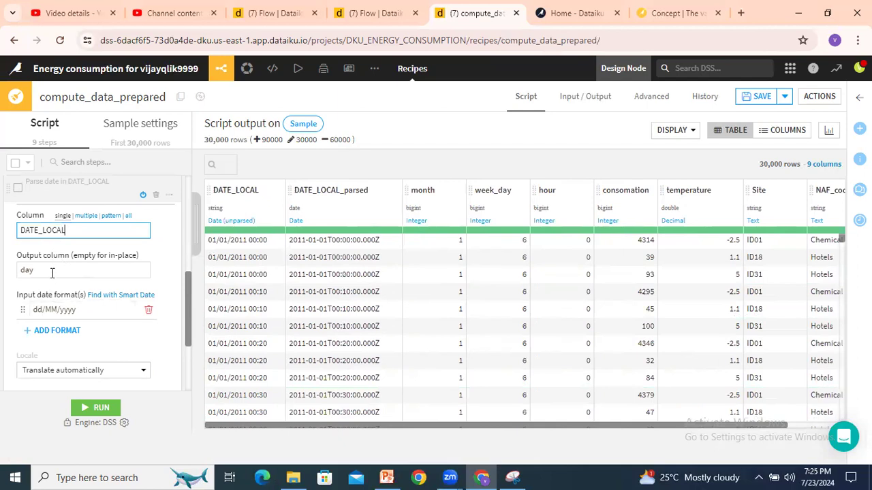
{"action": "left_click", "coordinate": [30, 291]}
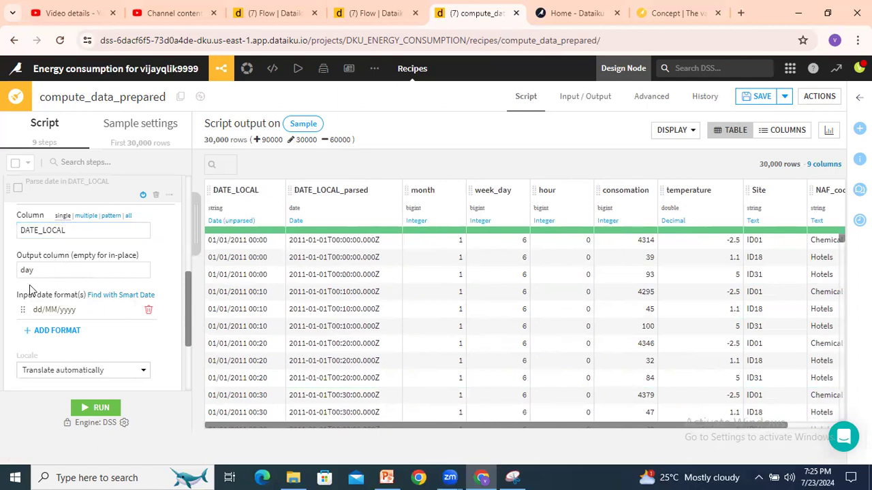
{"action": "left_click_drag", "start_coordinate": [34, 310], "coordinate": [80, 310]}
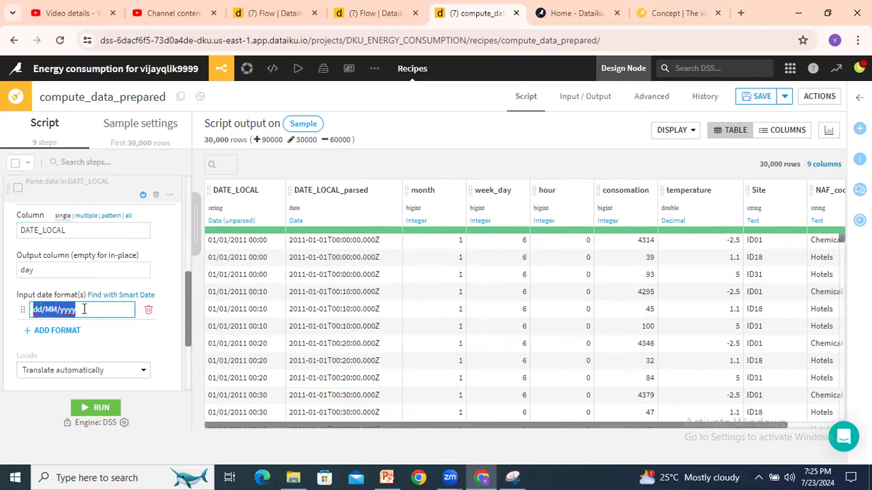
{"action": "scroll", "coordinate": [86, 304], "scroll_direction": "down", "scroll_amount": 2}
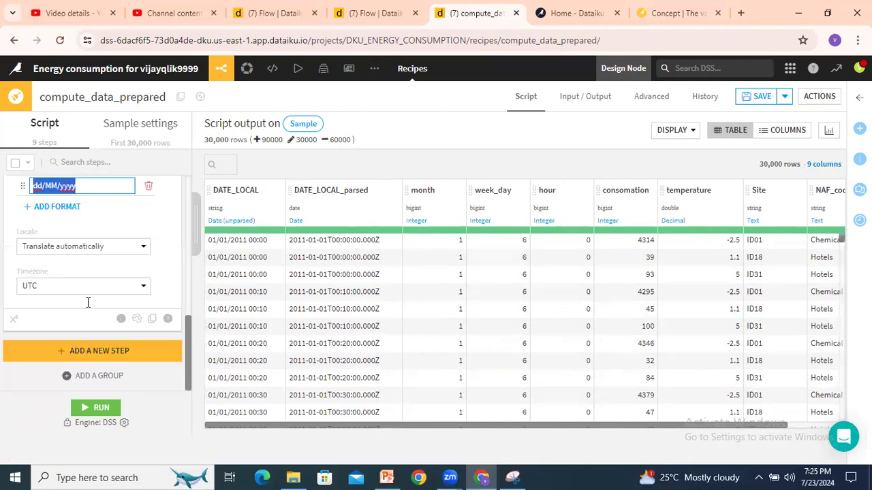
{"action": "scroll", "coordinate": [87, 307], "scroll_direction": "up", "scroll_amount": 2}
{"action": "left_click", "coordinate": [52, 265]}
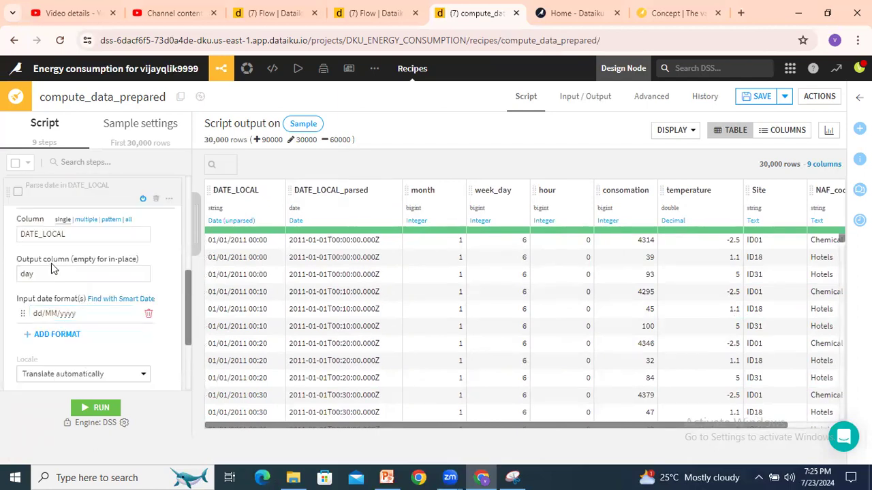
- Re-enable the last DATE_LOCAL parsing step that outputs the day column and collapse it
{"action": "left_click", "coordinate": [143, 200]}
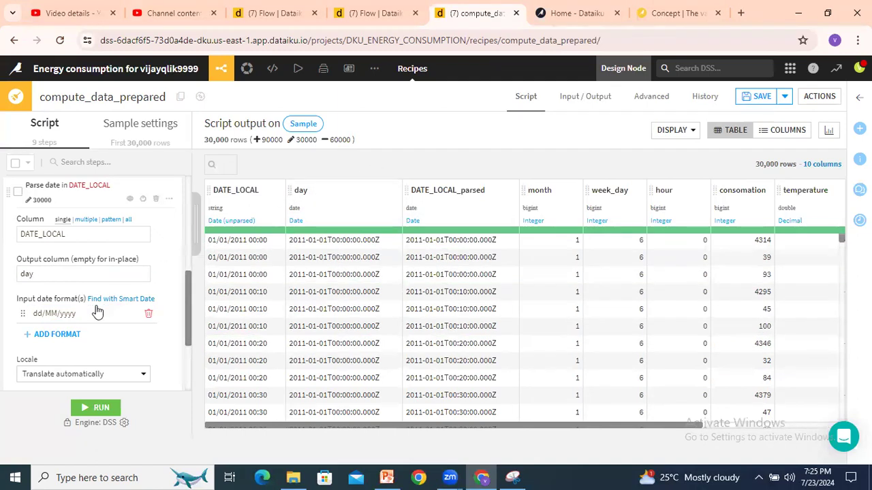
{"action": "scroll", "coordinate": [96, 312], "scroll_direction": "down", "scroll_amount": 1}
{"action": "scroll", "coordinate": [75, 286], "scroll_direction": "up", "scroll_amount": 1}
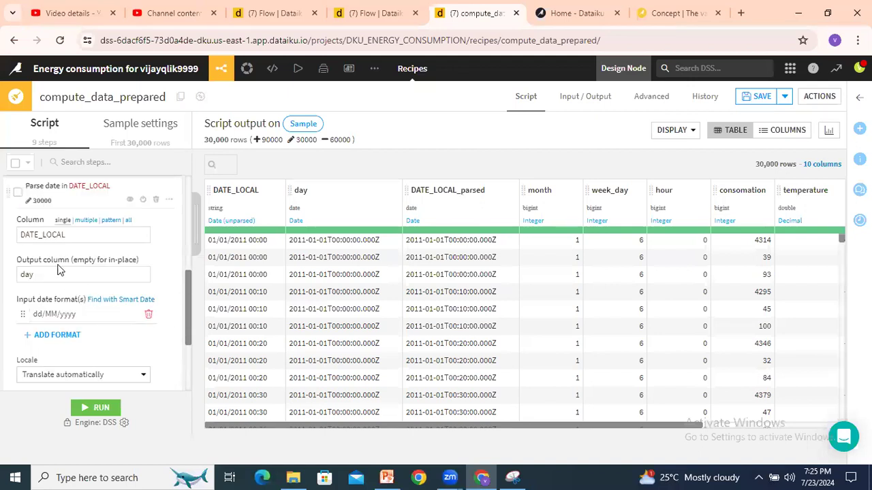
{"action": "left_click", "coordinate": [63, 197]}
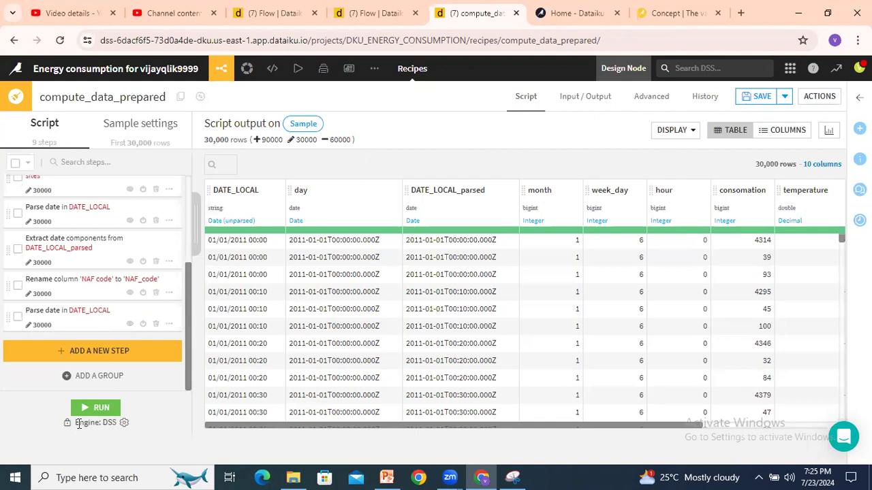
- Run the recipe with the run downstream option and return to the project Flow
{"action": "left_click", "coordinate": [99, 410]}
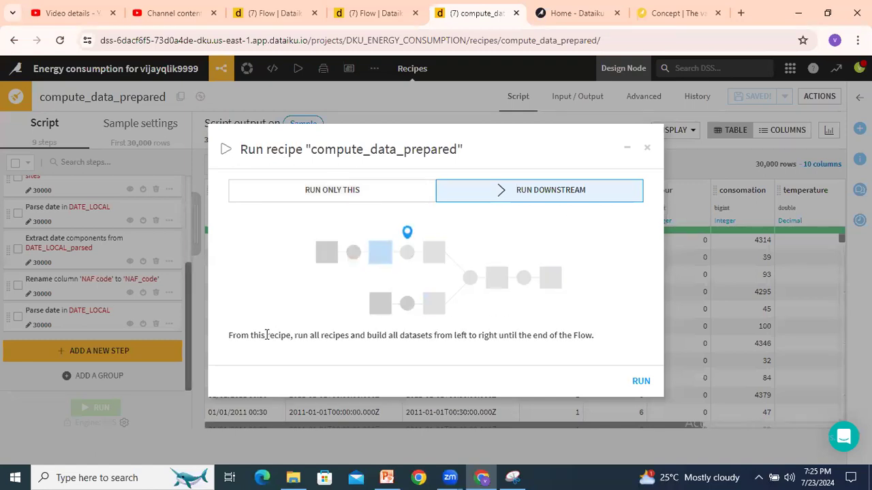
{"action": "left_click", "coordinate": [636, 381]}
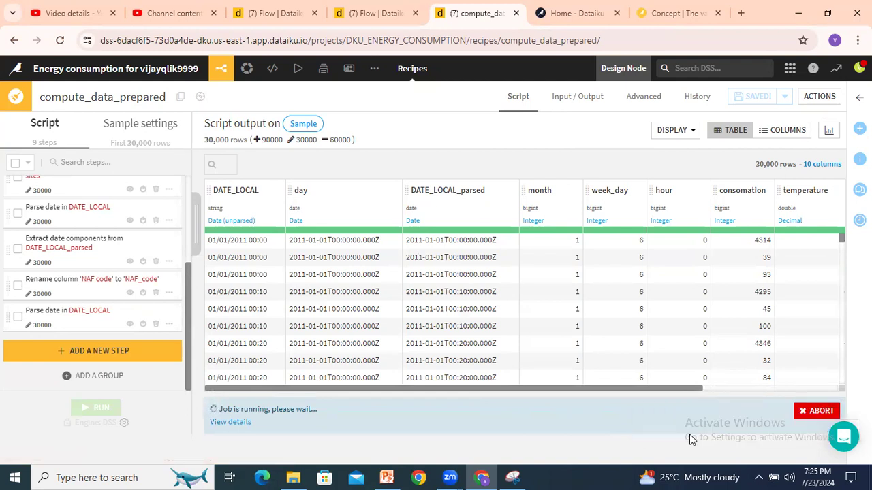
{"action": "mouse_move", "coordinate": [221, 69]}
{"action": "left_click", "coordinate": [227, 99]}
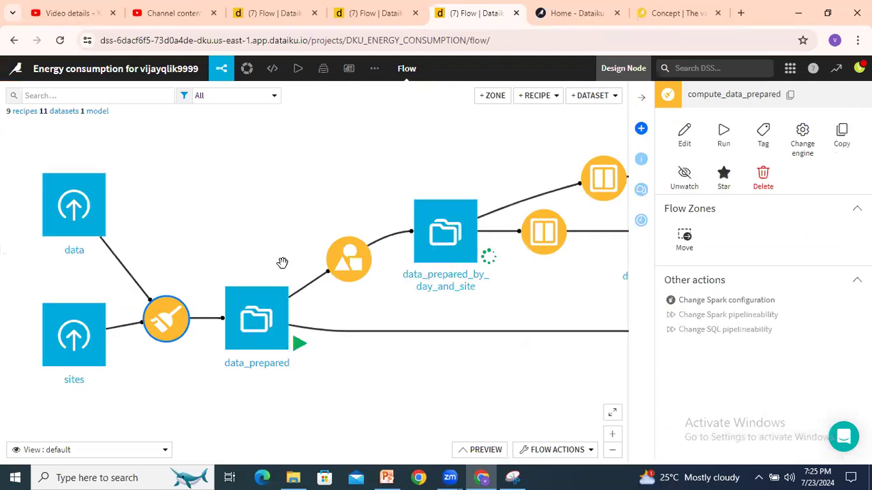
- Look over the Flow around data_prepared and open that dataset to examine its prepared columns and rows
{"action": "left_click_drag", "start_coordinate": [282, 261], "coordinate": [217, 215]}
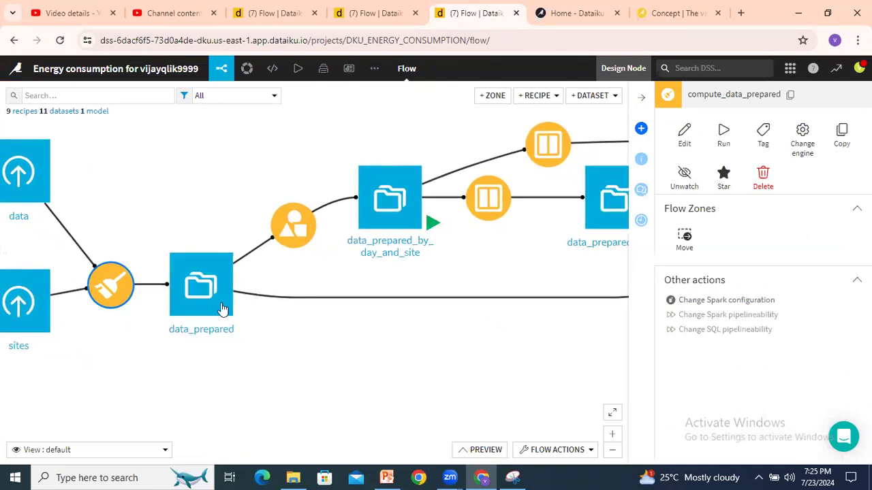
{"action": "scroll", "coordinate": [224, 307], "scroll_direction": "down", "scroll_amount": 2}
{"action": "left_click_drag", "start_coordinate": [377, 311], "coordinate": [214, 318]}
{"action": "scroll", "coordinate": [200, 307], "scroll_direction": "up", "scroll_amount": 1}
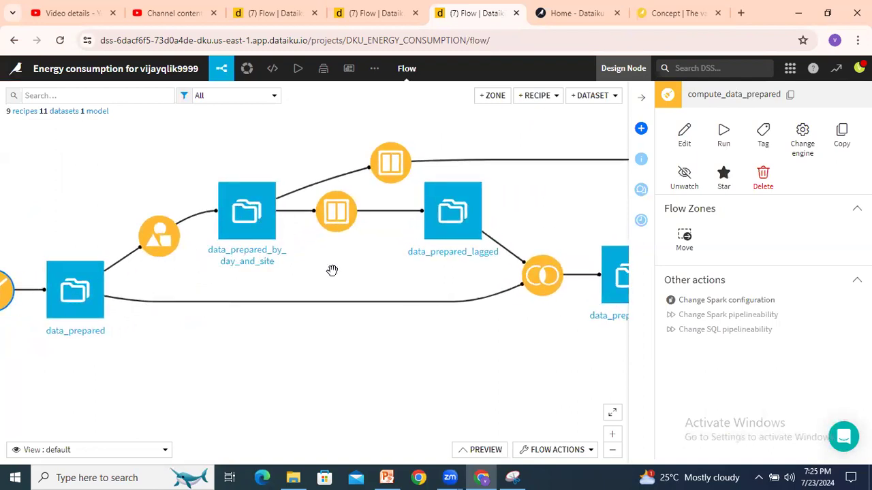
{"action": "left_click_drag", "start_coordinate": [332, 271], "coordinate": [422, 287]}
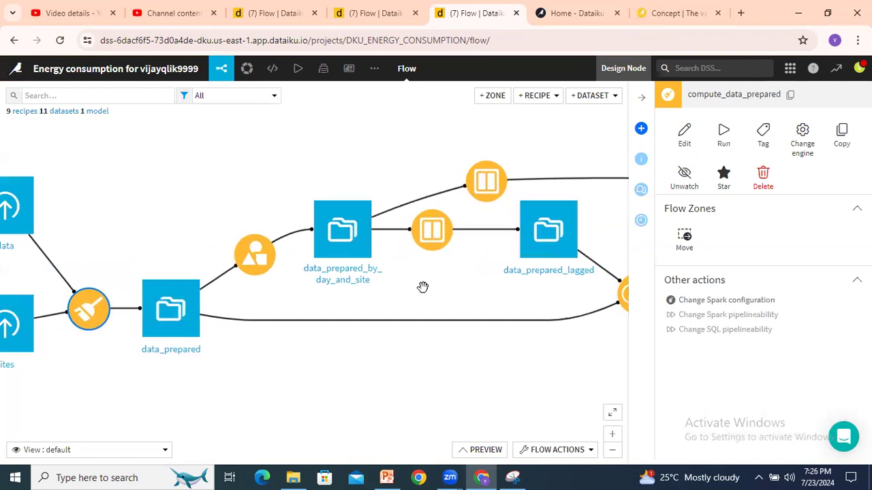
{"action": "double_click", "coordinate": [171, 325]}
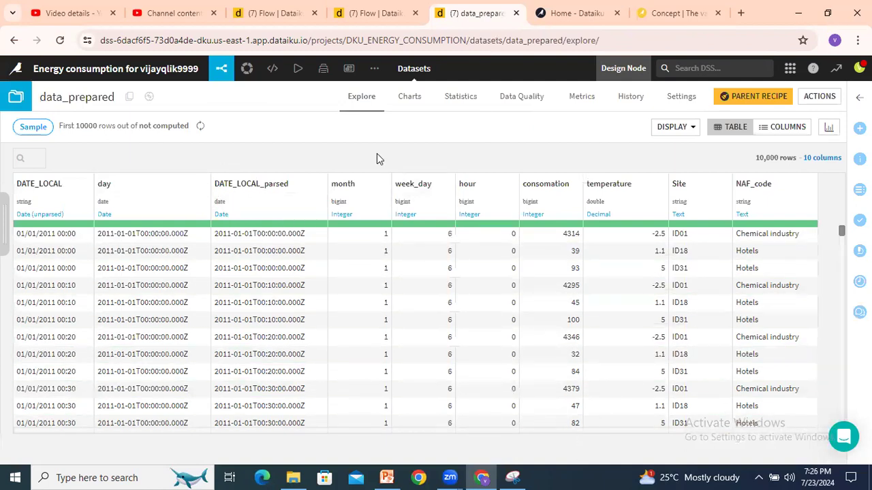
- Return to the Flow, open the compute_data_prepared_by_day_and_site group recipe and review its group keys, per-field aggregations and output column names
{"action": "key", "text": "g"}
{"action": "key", "text": "f"}
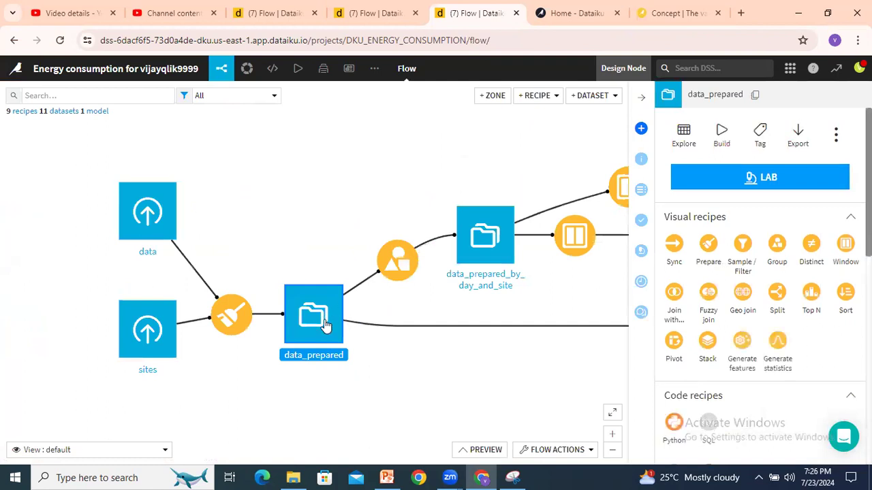
{"action": "left_click_drag", "start_coordinate": [427, 291], "coordinate": [245, 272]}
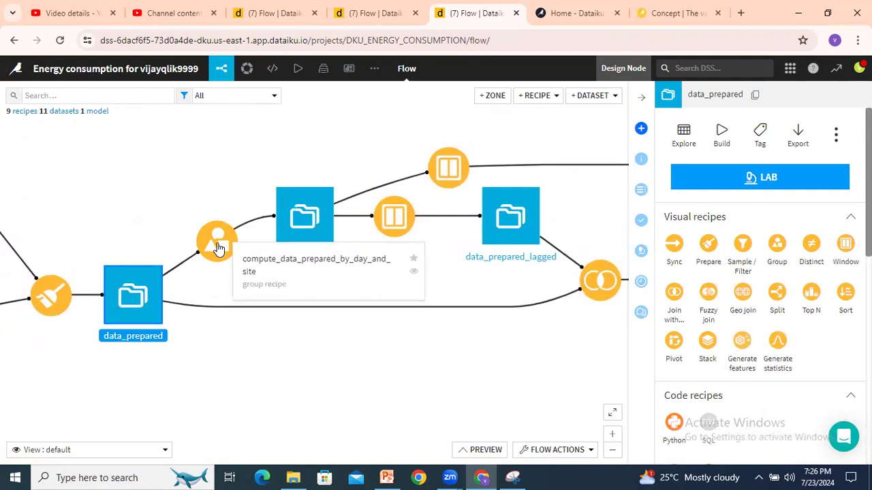
{"action": "double_click", "coordinate": [218, 247]}
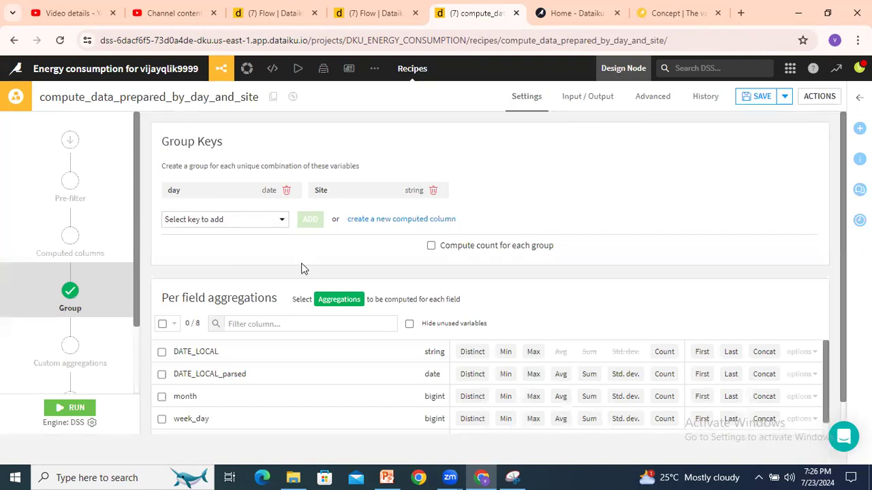
{"action": "scroll", "coordinate": [847, 285], "scroll_direction": "down", "scroll_amount": 1}
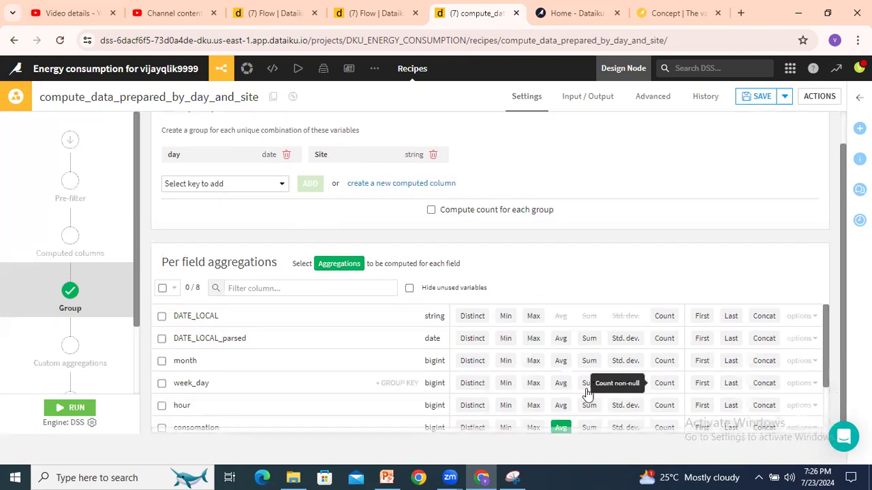
{"action": "scroll", "coordinate": [584, 385], "scroll_direction": "down", "scroll_amount": 1}
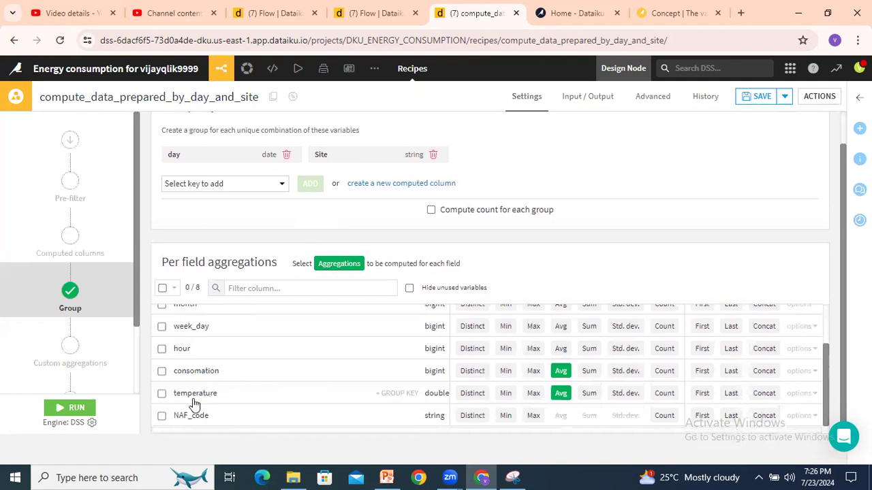
{"action": "left_click", "coordinate": [560, 393]}
{"action": "scroll", "coordinate": [98, 275], "scroll_direction": "down", "scroll_amount": 2}
{"action": "left_click", "coordinate": [70, 368]}
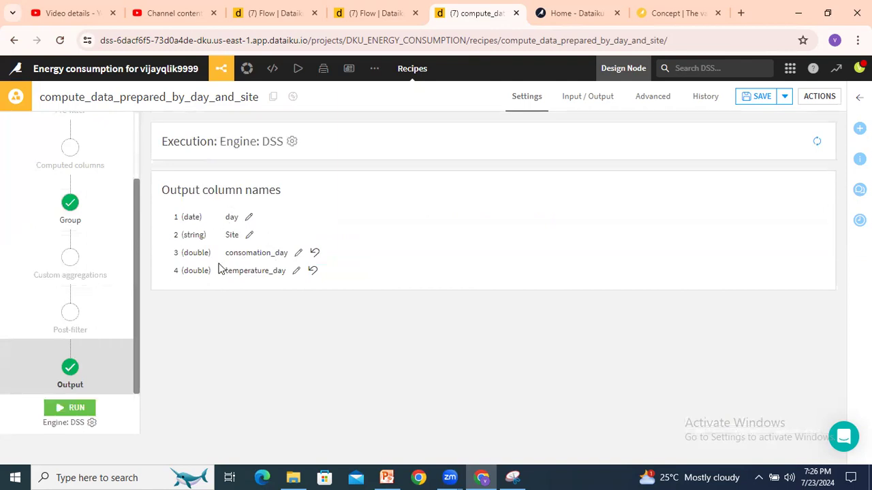
- Leave the group recipe without saving and open the data_prepared_by_day_and_site dataset from the Flow to examine its daily values per site
{"action": "mouse_move", "coordinate": [221, 68]}
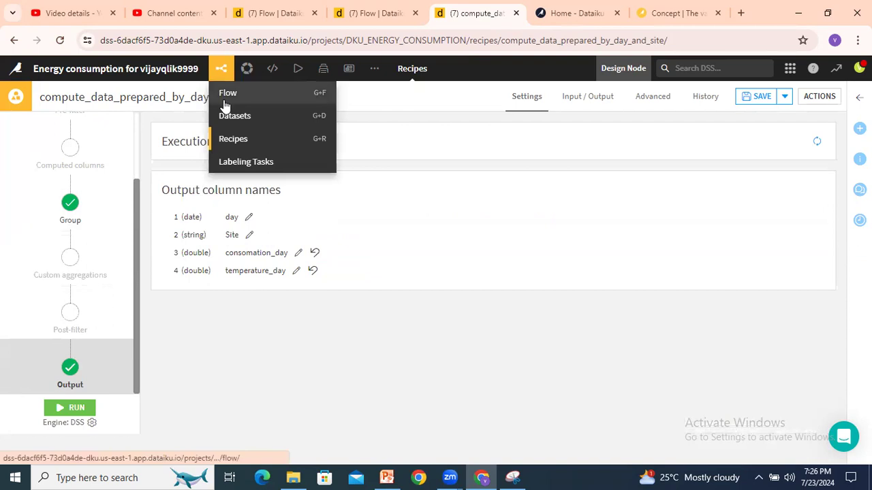
{"action": "left_click", "coordinate": [227, 96]}
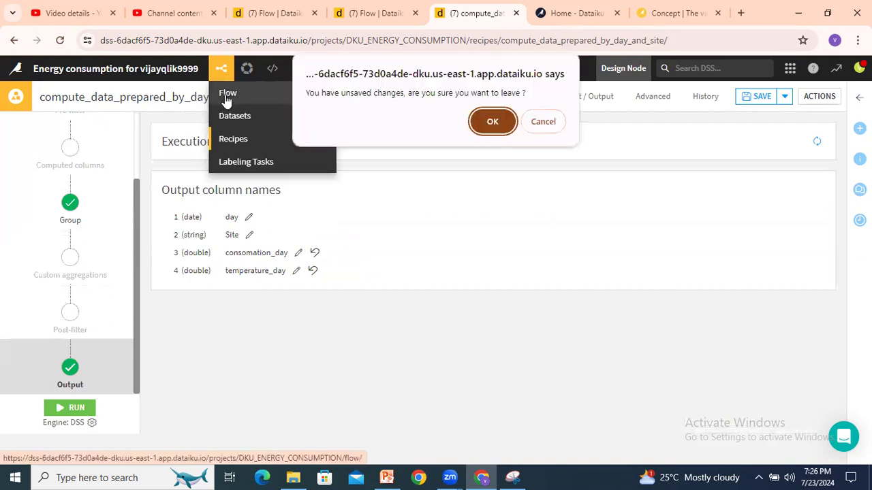
{"action": "left_click", "coordinate": [471, 123]}
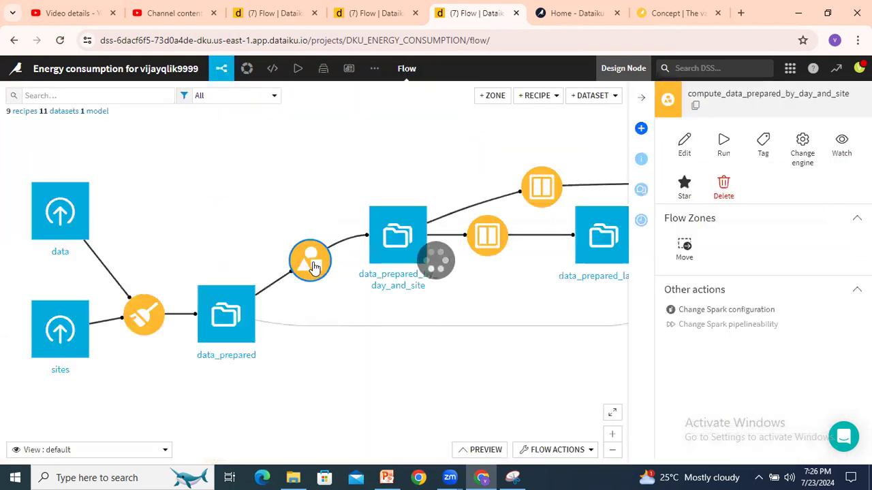
{"action": "left_click", "coordinate": [408, 251]}
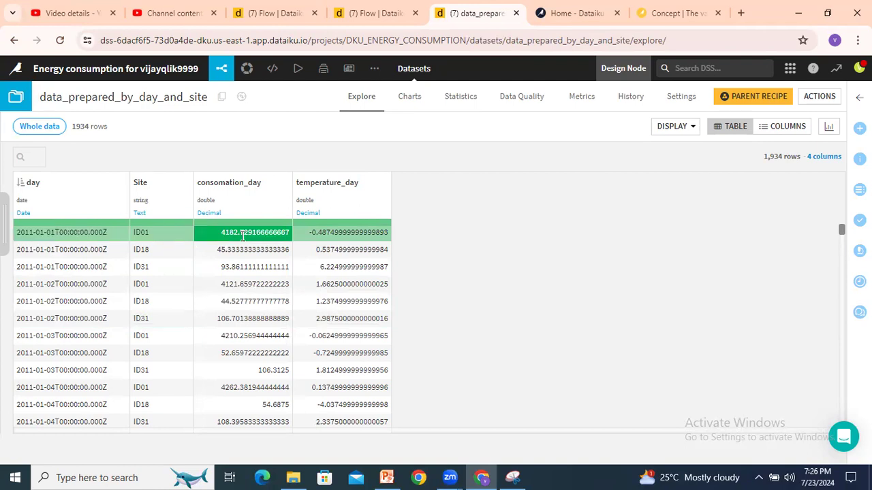
- Return to the Flow and open the compute_data_prepared_lagged window recipe to review its window definitions and aggregations
{"action": "mouse_move", "coordinate": [222, 68]}
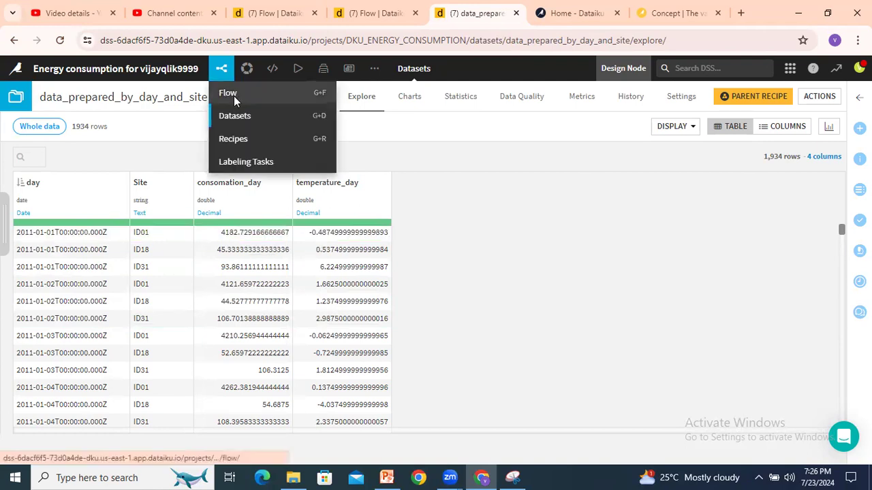
{"action": "left_click", "coordinate": [233, 96]}
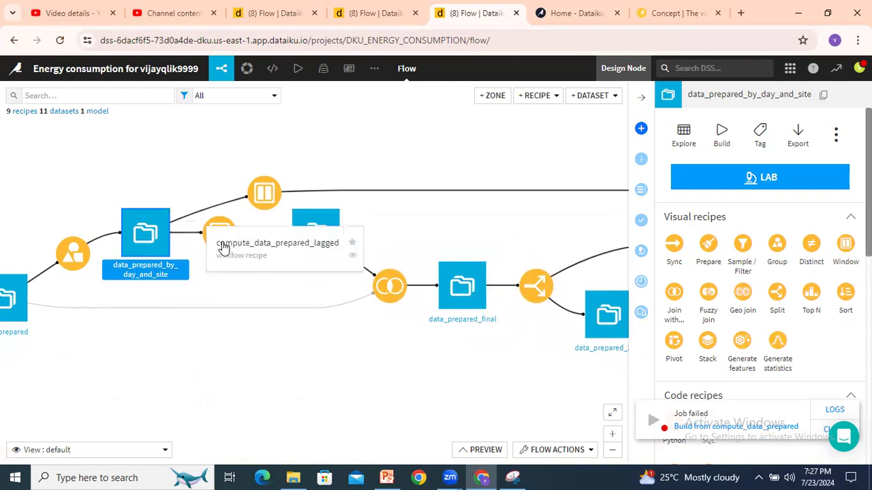
{"action": "double_click", "coordinate": [221, 246]}
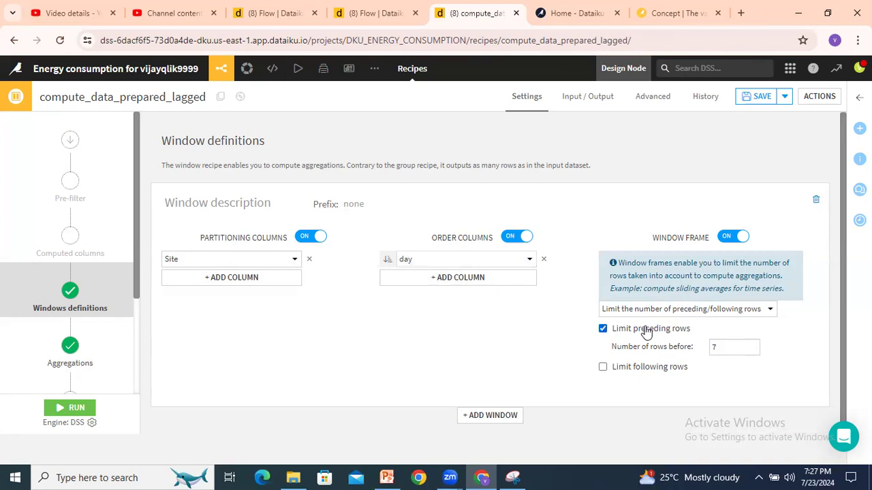
{"action": "left_click", "coordinate": [70, 348]}
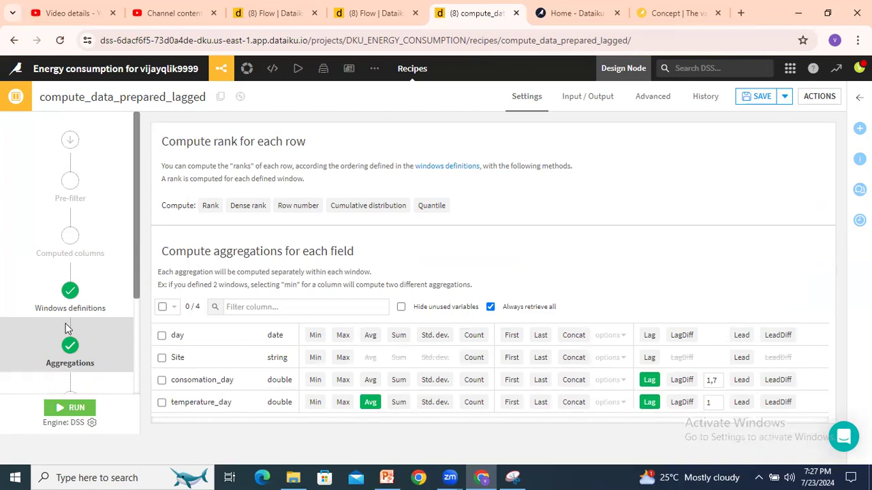
- Leave the window recipe without saving and open the data_prepared_lagged dataset to examine all its columns, including the lag and weekly average ones
{"action": "mouse_move", "coordinate": [221, 68]}
{"action": "left_click", "coordinate": [227, 93]}
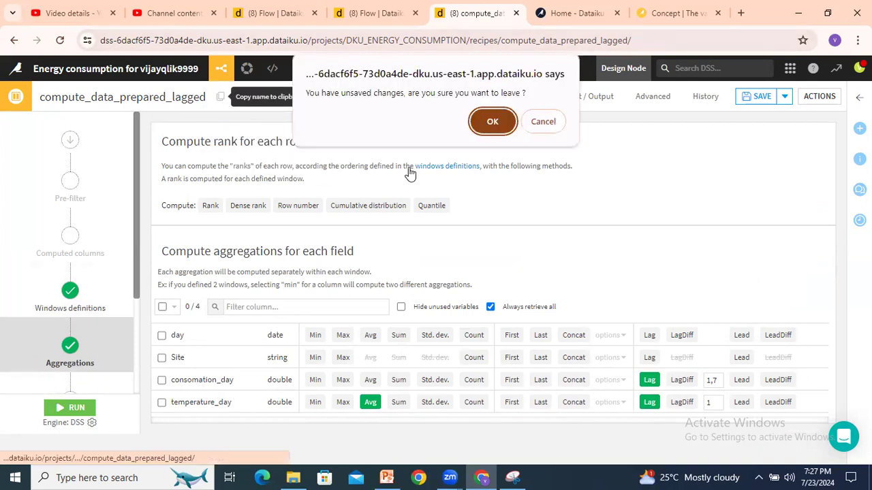
{"action": "left_click", "coordinate": [492, 121]}
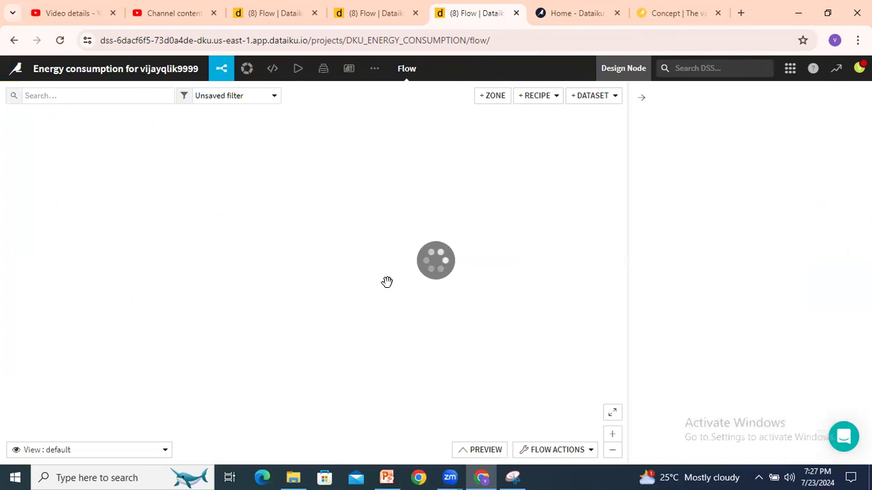
{"action": "double_click", "coordinate": [418, 253]}
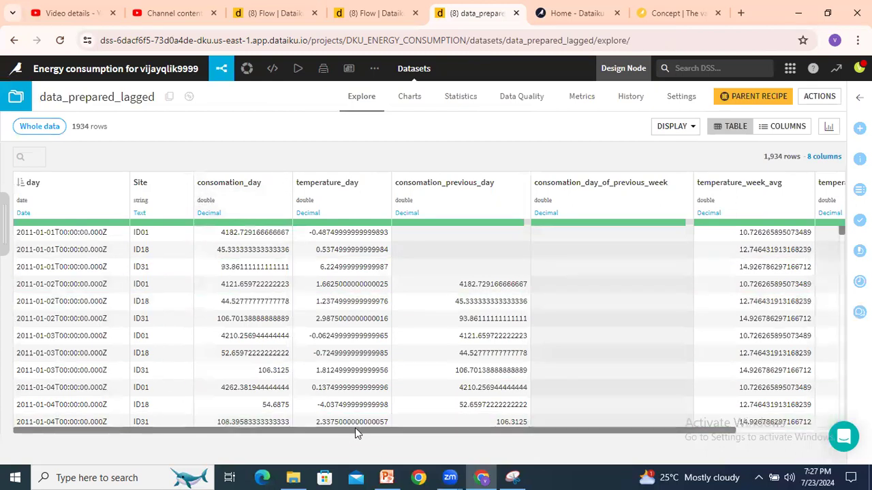
{"action": "left_click_drag", "start_coordinate": [356, 431], "coordinate": [602, 438]}
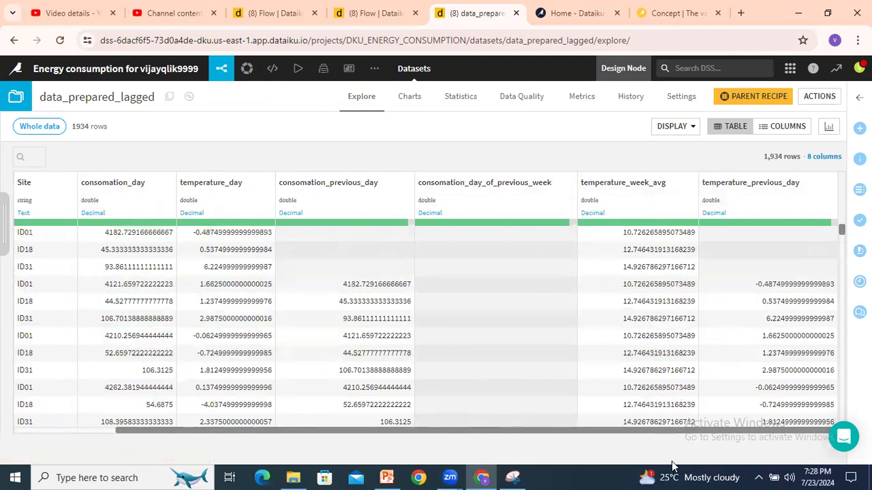
{"action": "left_click_drag", "start_coordinate": [649, 431], "coordinate": [446, 431]}
- Return to the Flow and inspect the compute_data_prepared_final join recipe with its input datasets data_prepared_lagged and data_prepared
{"action": "mouse_move", "coordinate": [221, 68]}
{"action": "left_click", "coordinate": [226, 93]}
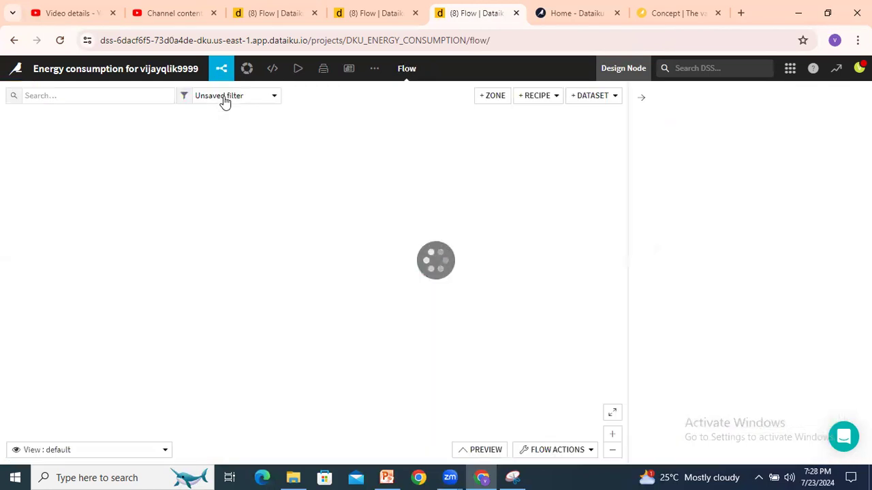
{"action": "left_click_drag", "start_coordinate": [351, 340], "coordinate": [277, 256]}
{"action": "left_click", "coordinate": [313, 215]}
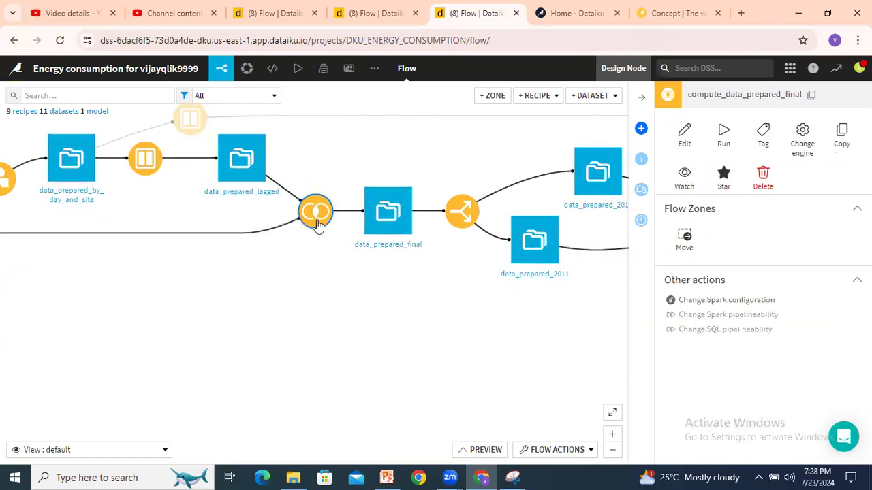
{"action": "left_click_drag", "start_coordinate": [313, 215], "coordinate": [446, 253]}
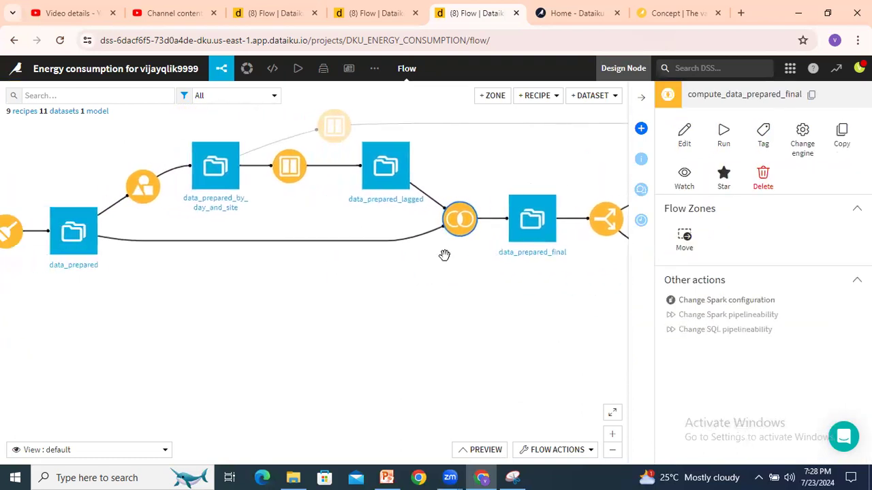
{"action": "left_click", "coordinate": [393, 169]}
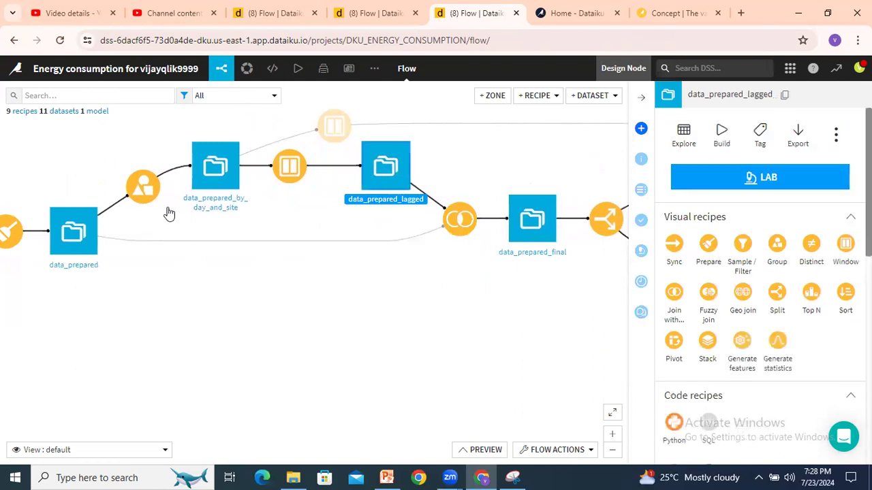
{"action": "left_click", "coordinate": [71, 234]}
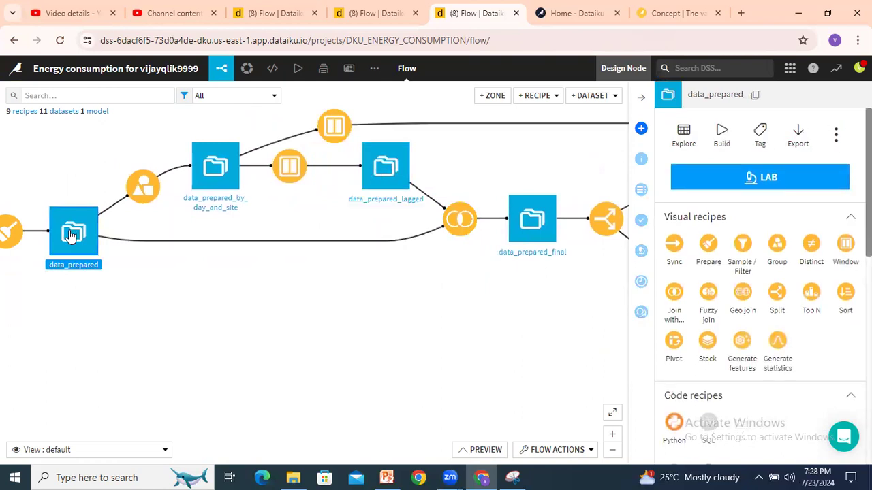
- Open the compute_data_prepared_final join recipe and review its join type, join conditions and the columns selected from both datasets
{"action": "double_click", "coordinate": [469, 232]}
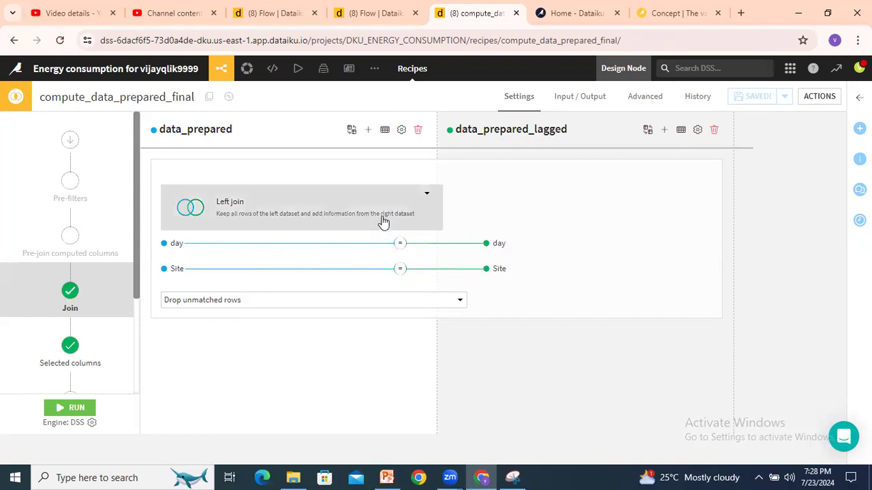
{"action": "left_click", "coordinate": [69, 357]}
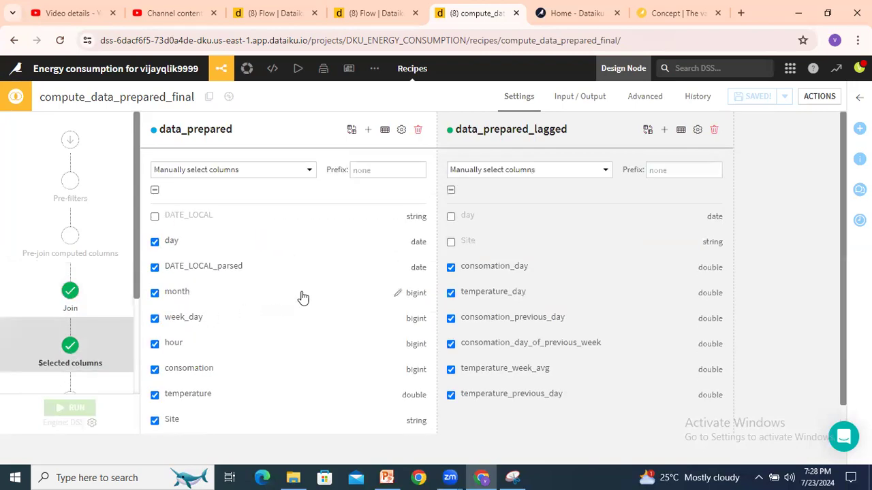
{"action": "scroll", "coordinate": [824, 259], "scroll_direction": "down", "scroll_amount": 1}
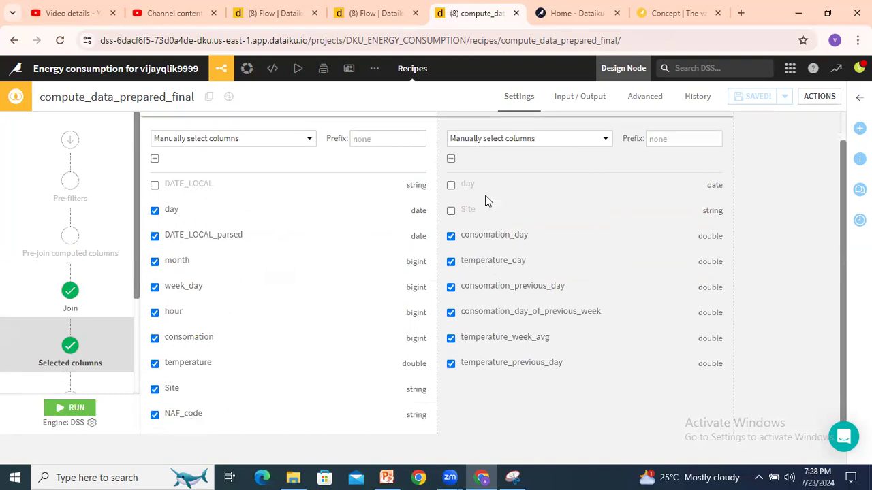
- Return to the Flow and inspect the data_prepared_2012 and data_prepared_2011 datasets produced by the split of data_prepared_final
{"action": "mouse_move", "coordinate": [221, 68]}
{"action": "left_click", "coordinate": [224, 94]}
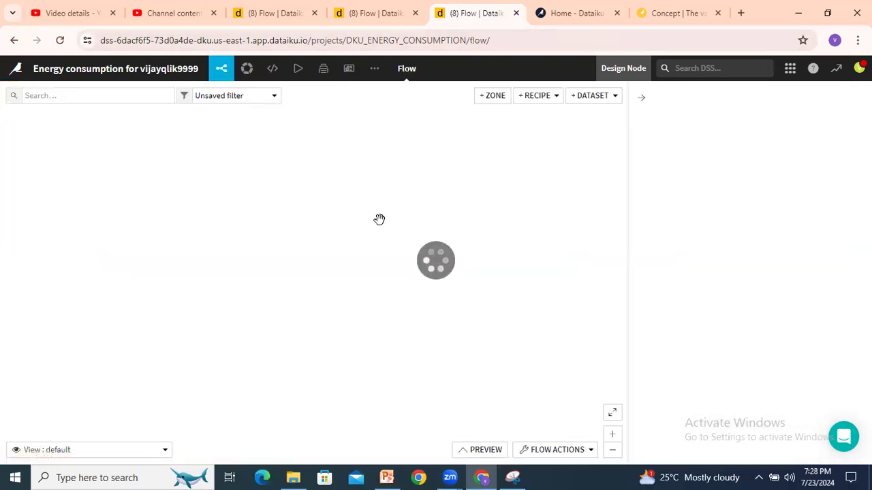
{"action": "left_click_drag", "start_coordinate": [436, 245], "coordinate": [156, 202]}
{"action": "scroll", "coordinate": [157, 205], "scroll_direction": "up", "scroll_amount": 2}
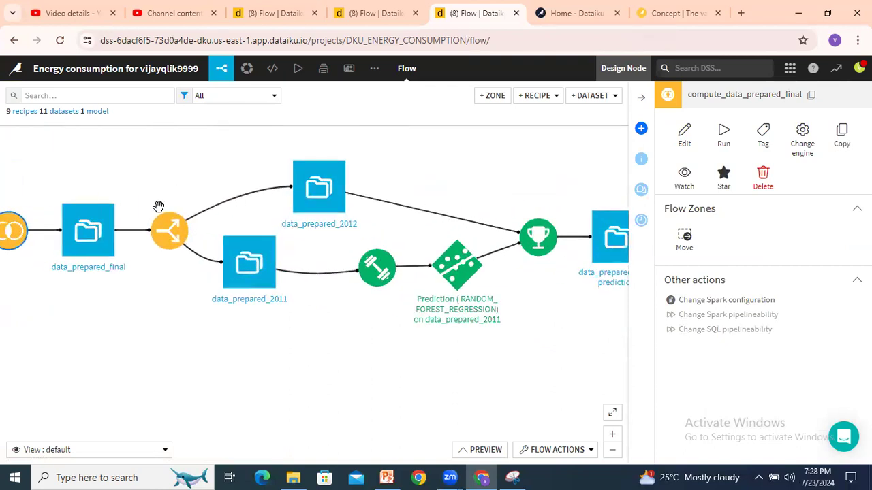
{"action": "mouse_move", "coordinate": [297, 228]}
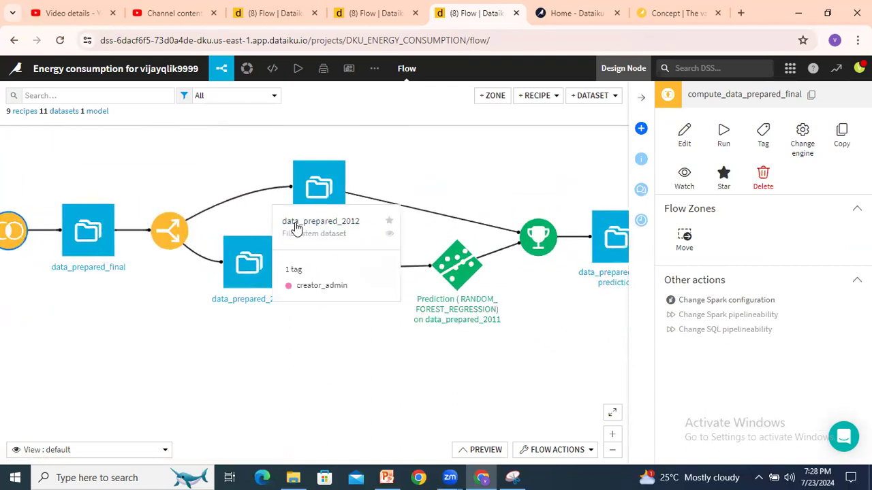
{"action": "left_click", "coordinate": [318, 186]}
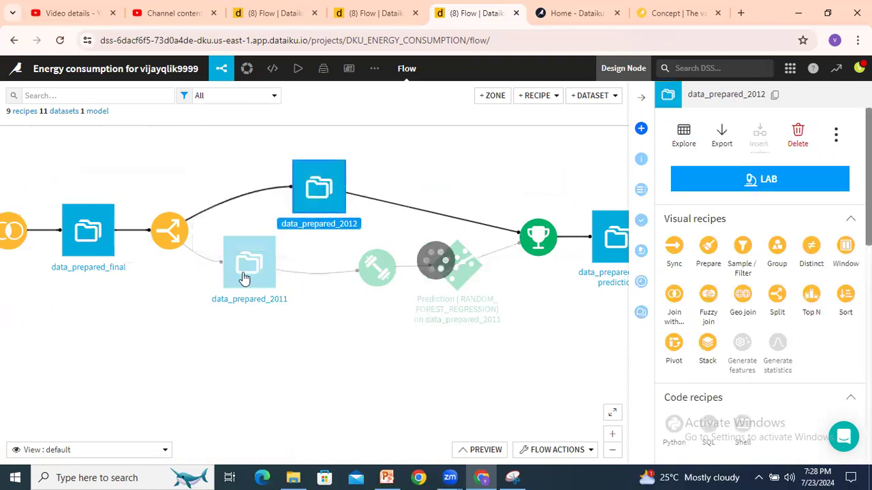
{"action": "left_click", "coordinate": [245, 278]}
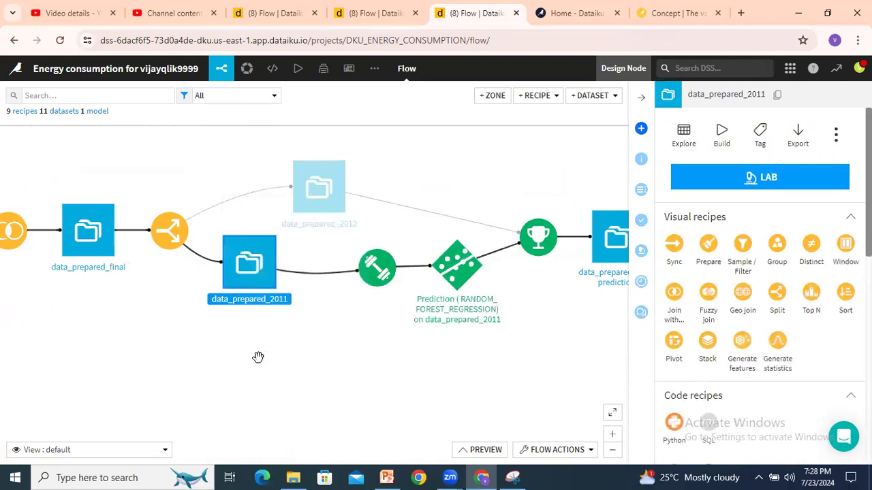
{"action": "left_click", "coordinate": [388, 217]}
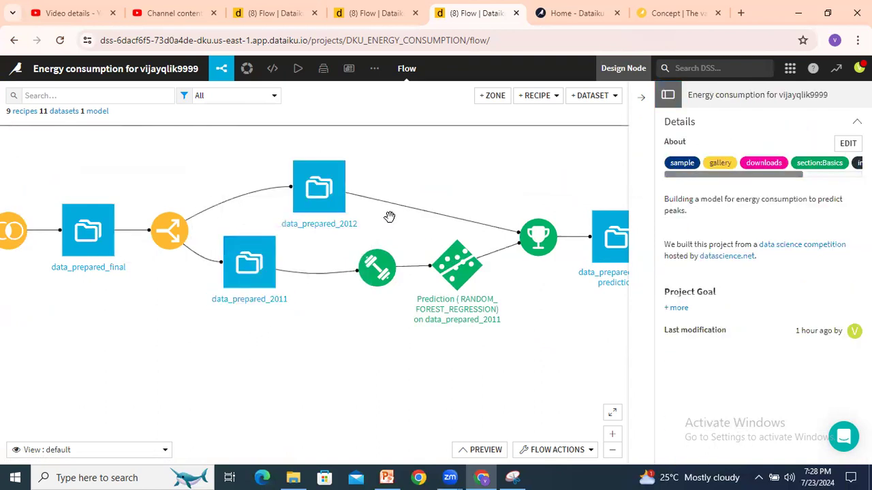
- Open the split_data_prepared_final recipe and review the DATE_LOCAL_parsed filters for data_prepared_2011 and data_prepared_2012 and the handling of other values
{"action": "double_click", "coordinate": [167, 232]}
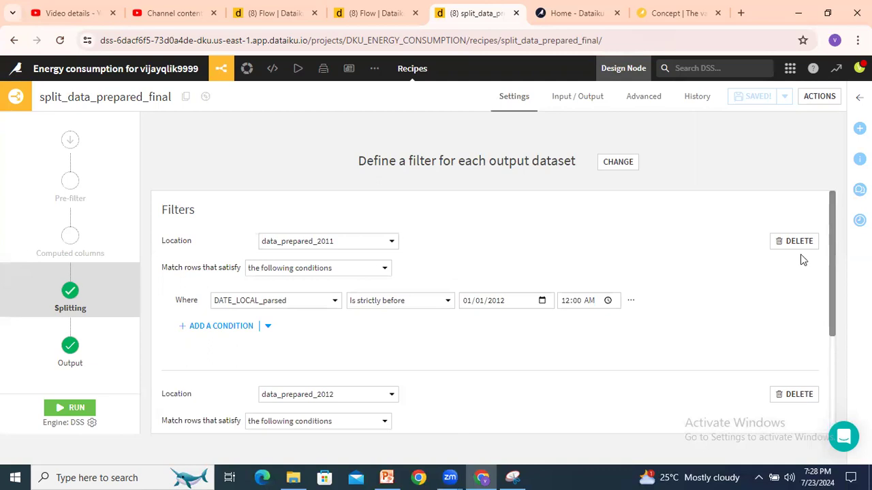
{"action": "mouse_move", "coordinate": [829, 276]}
{"action": "left_mouse_down"}
{"action": "mouse_move", "coordinate": [831, 295]}
{"action": "mouse_move", "coordinate": [831, 276]}
{"action": "left_mouse_up"}
{"action": "scroll", "coordinate": [367, 349], "scroll_direction": "down", "scroll_amount": 3}
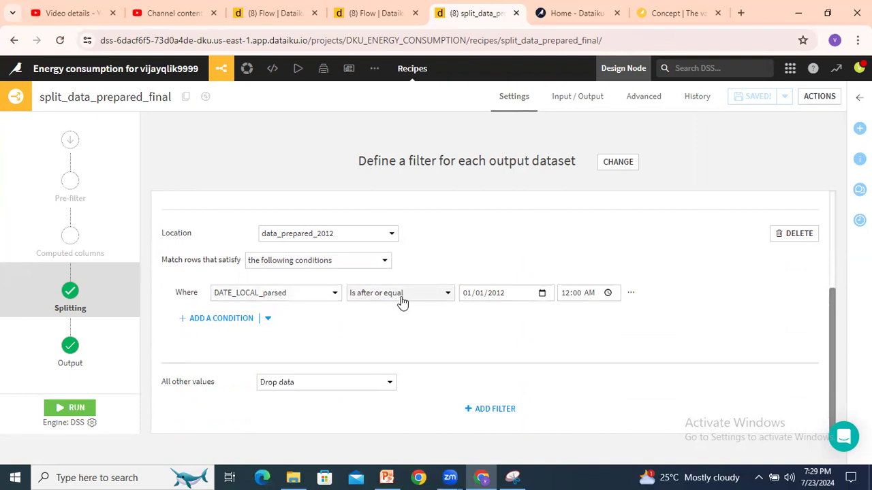
{"action": "scroll", "coordinate": [470, 300], "scroll_direction": "up", "scroll_amount": 1}
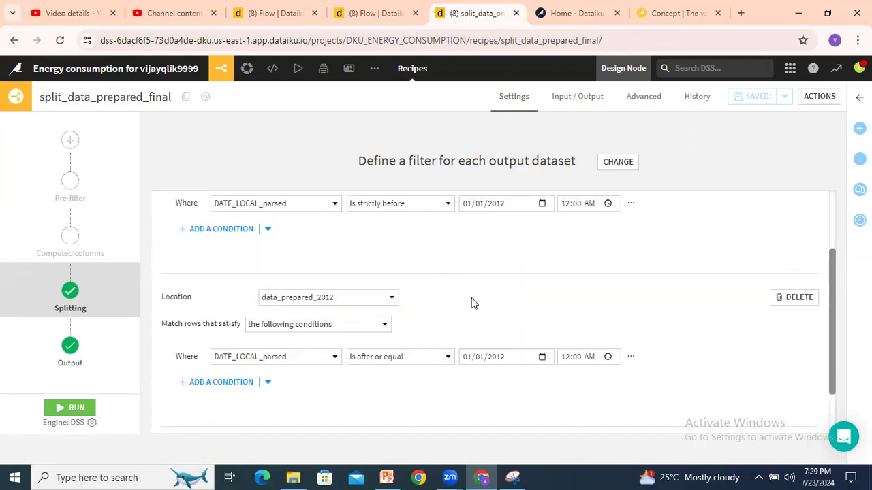
- Return from the split recipe to the Flow and examine the branch from data_prepared_2012 and data_prepared_2011 through the prediction model to scores
{"action": "scroll", "coordinate": [505, 340], "scroll_direction": "down", "scroll_amount": 1}
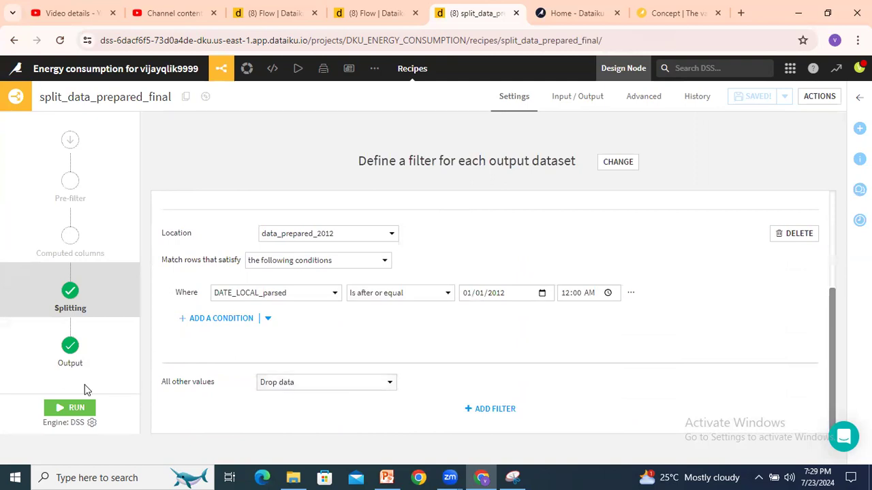
{"action": "mouse_move", "coordinate": [221, 69]}
{"action": "left_click", "coordinate": [226, 95]}
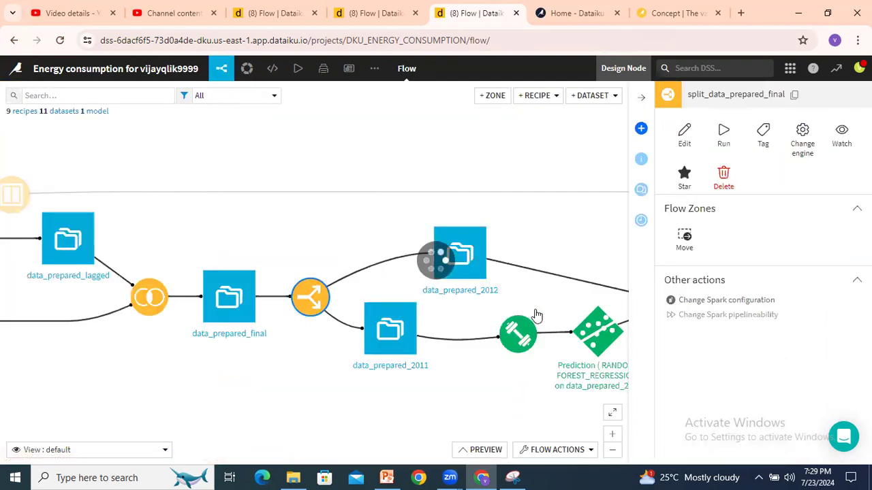
{"action": "left_click_drag", "start_coordinate": [547, 242], "coordinate": [393, 197]}
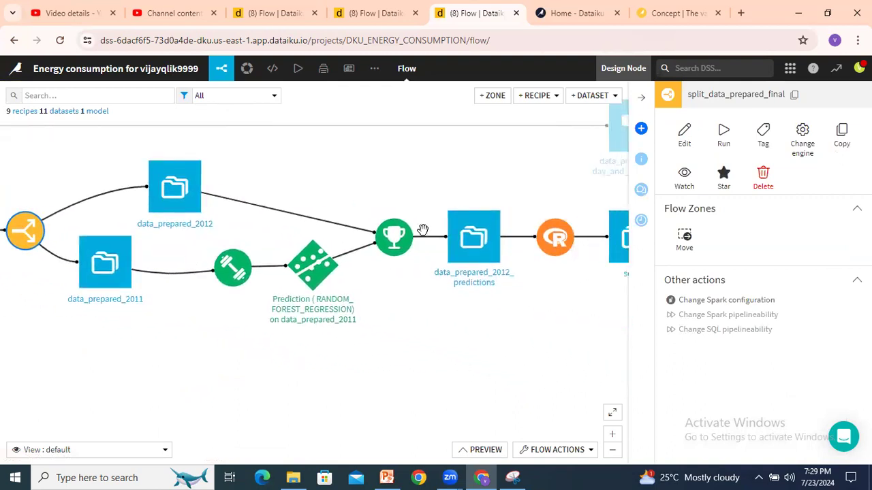
{"action": "left_click_drag", "start_coordinate": [458, 196], "coordinate": [276, 196]}
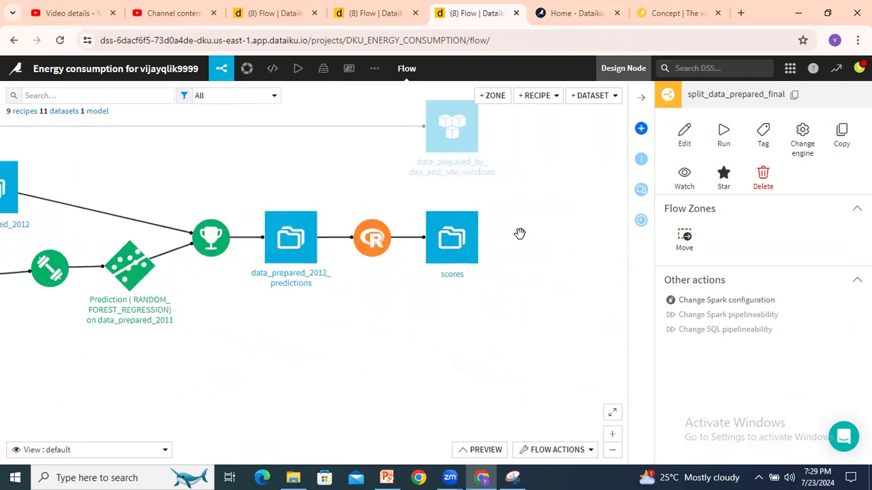
{"action": "scroll", "coordinate": [521, 232], "scroll_direction": "down", "scroll_amount": 3}
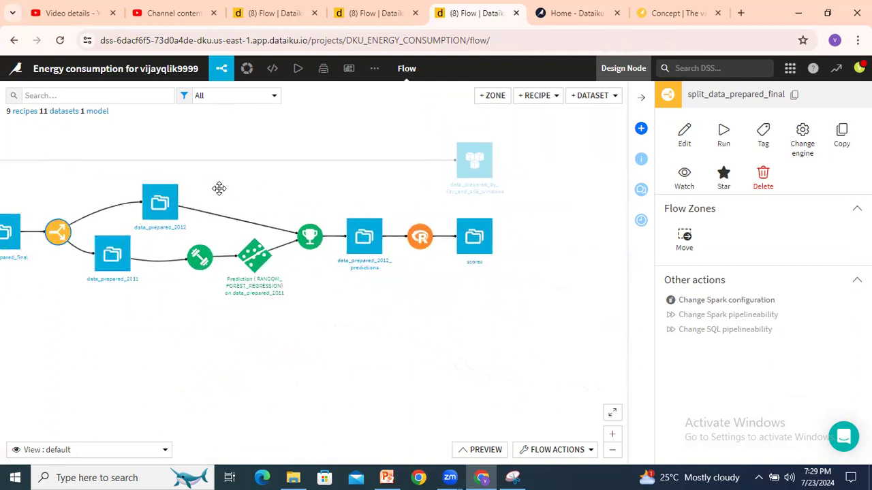
- Trace the Flow back upstream and examine the path from data_prepared through data_prepared_by_day_and_site and data_prepared_lagged to data_prepared_final
{"action": "left_click_drag", "start_coordinate": [218, 187], "coordinate": [436, 245]}
{"action": "left_click_drag", "start_coordinate": [235, 238], "coordinate": [383, 223]}
{"action": "scroll", "coordinate": [397, 249], "scroll_direction": "down", "scroll_amount": 3}
{"action": "scroll", "coordinate": [307, 245], "scroll_direction": "up", "scroll_amount": 3}
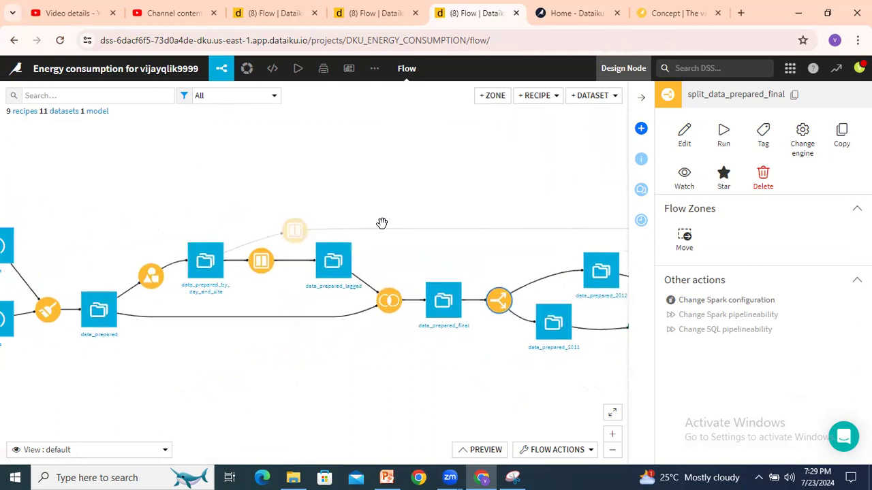
{"action": "scroll", "coordinate": [383, 222], "scroll_direction": "up", "scroll_amount": 2}
{"action": "left_click_drag", "start_coordinate": [387, 273], "coordinate": [432, 270]}
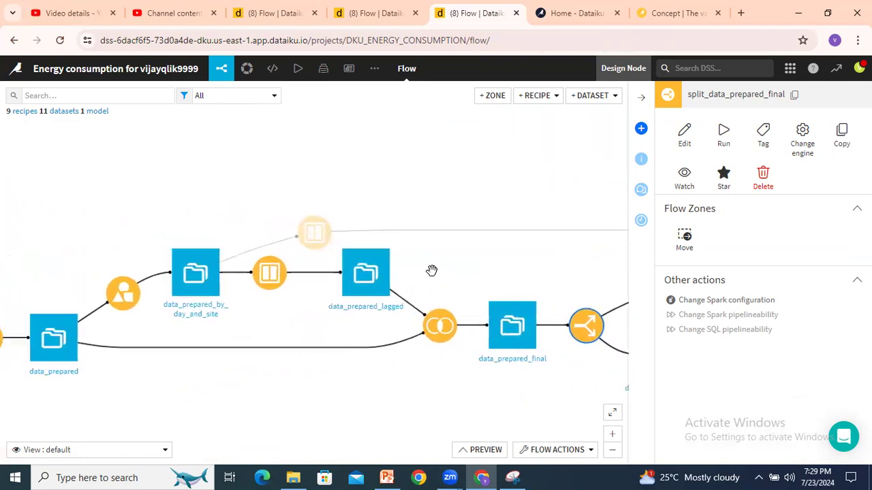